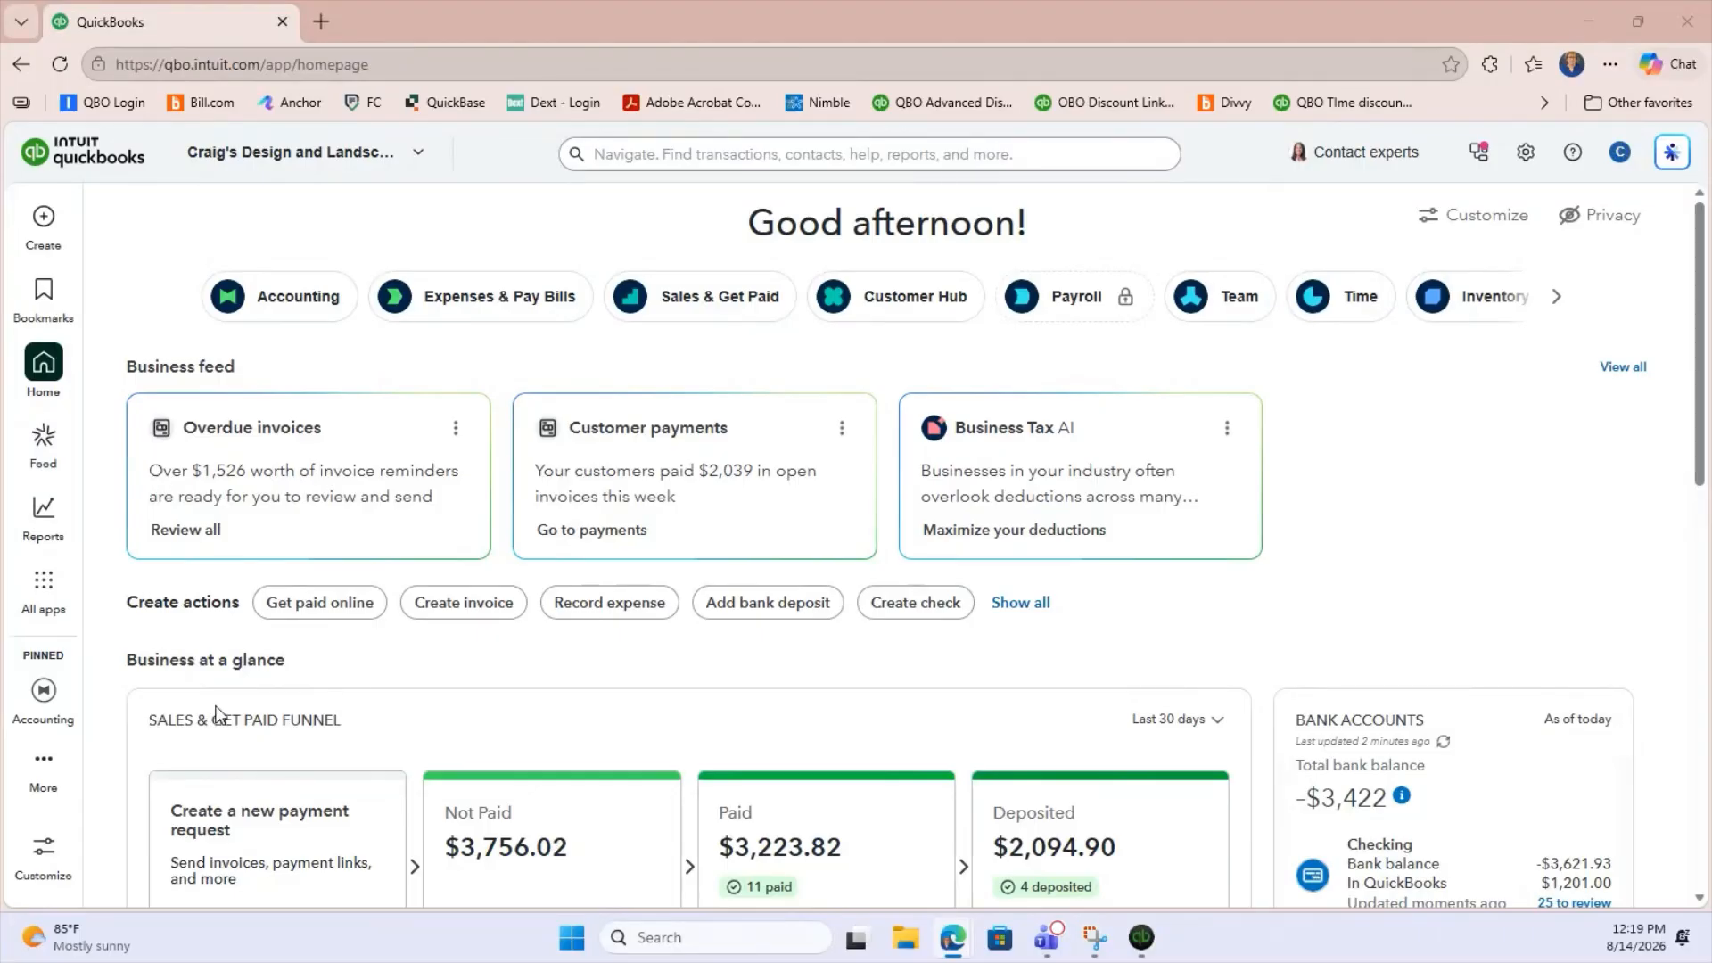
# Find the Transaction List by Date report among the standard reports and open it.
pyautogui.click(47, 530)
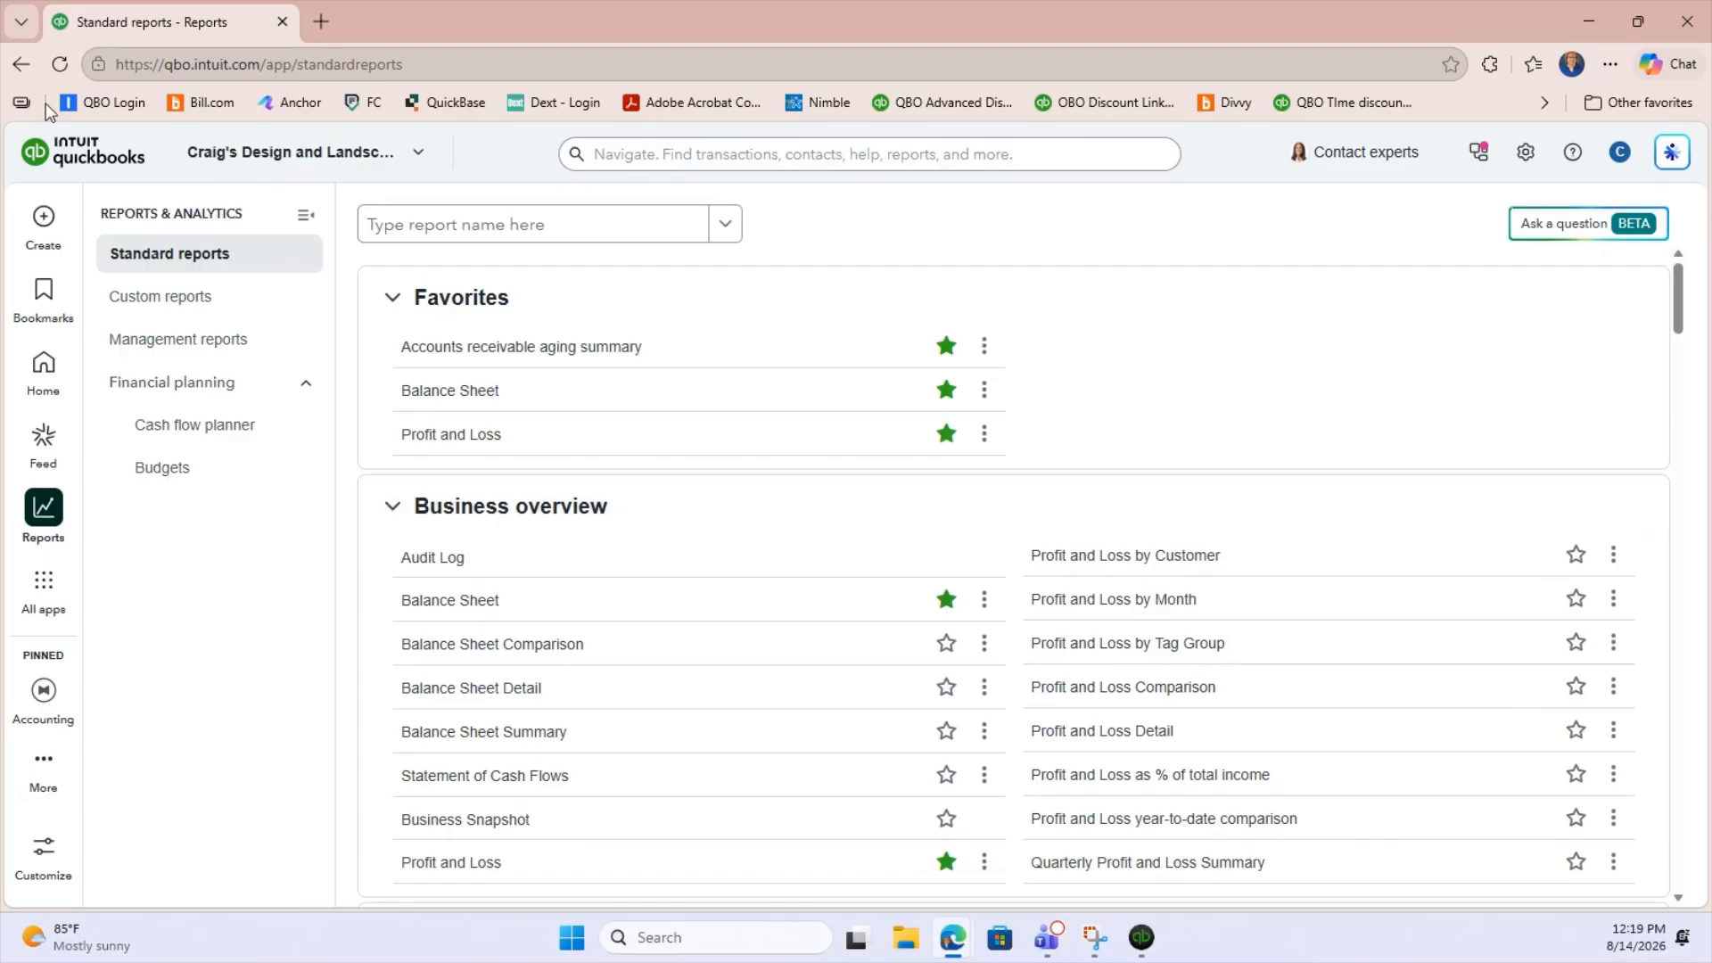
pyautogui.click(539, 233)
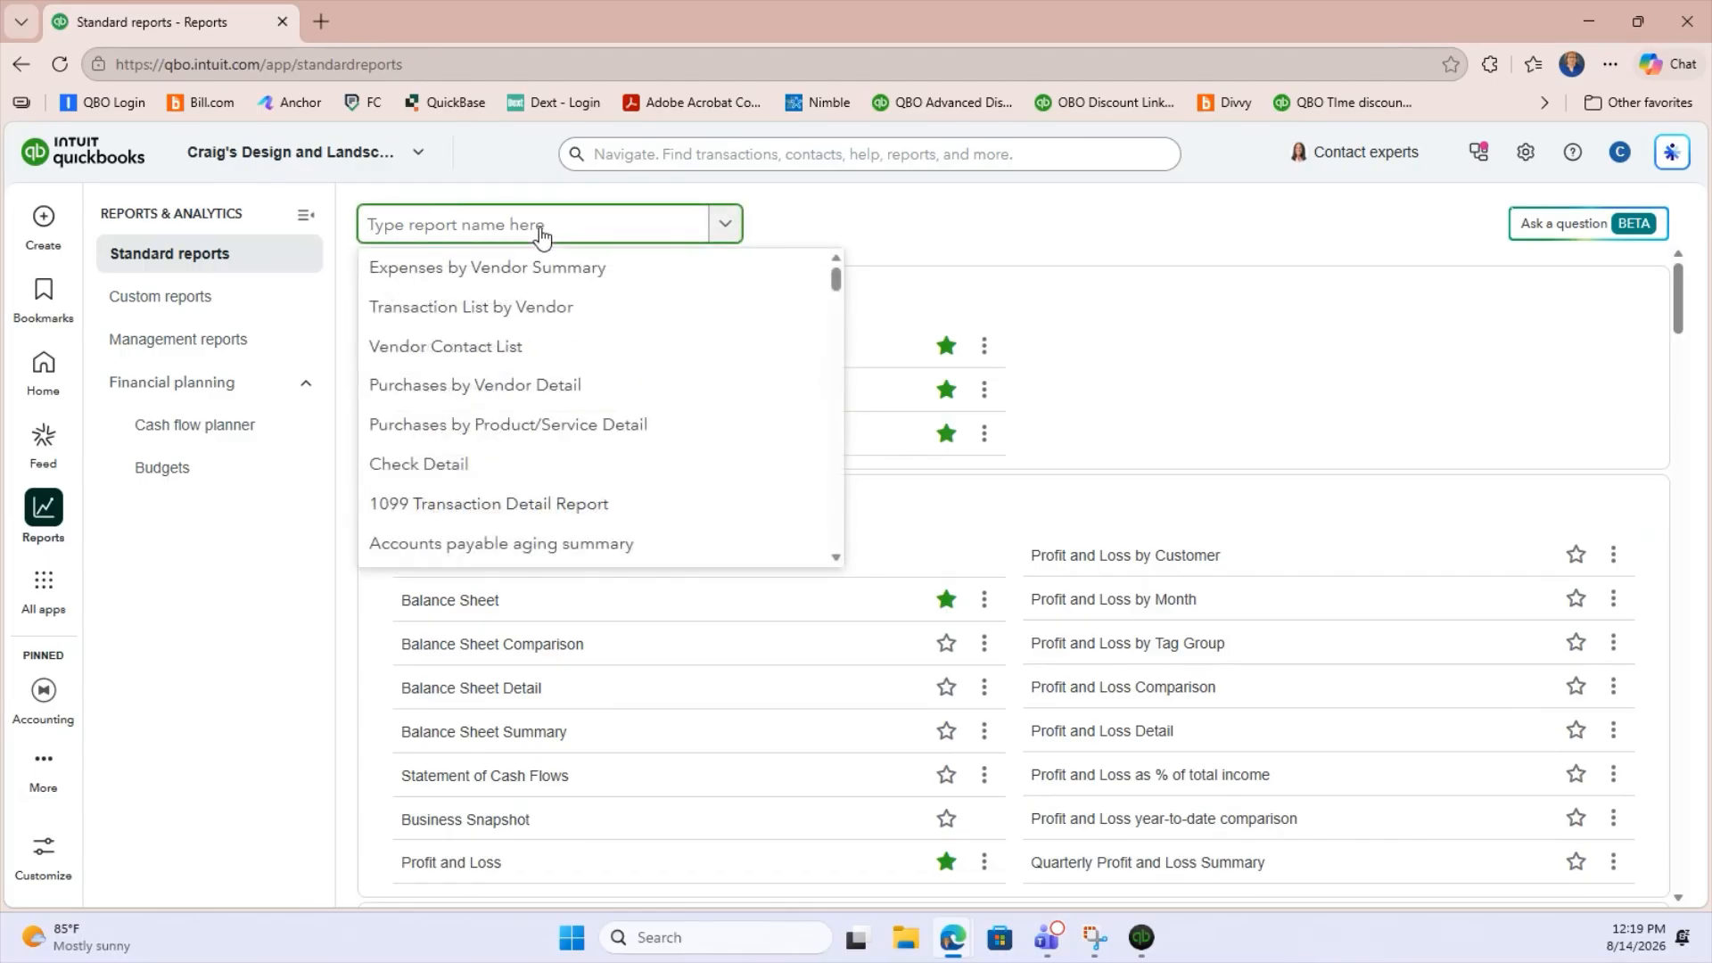
pyautogui.write('Trans')
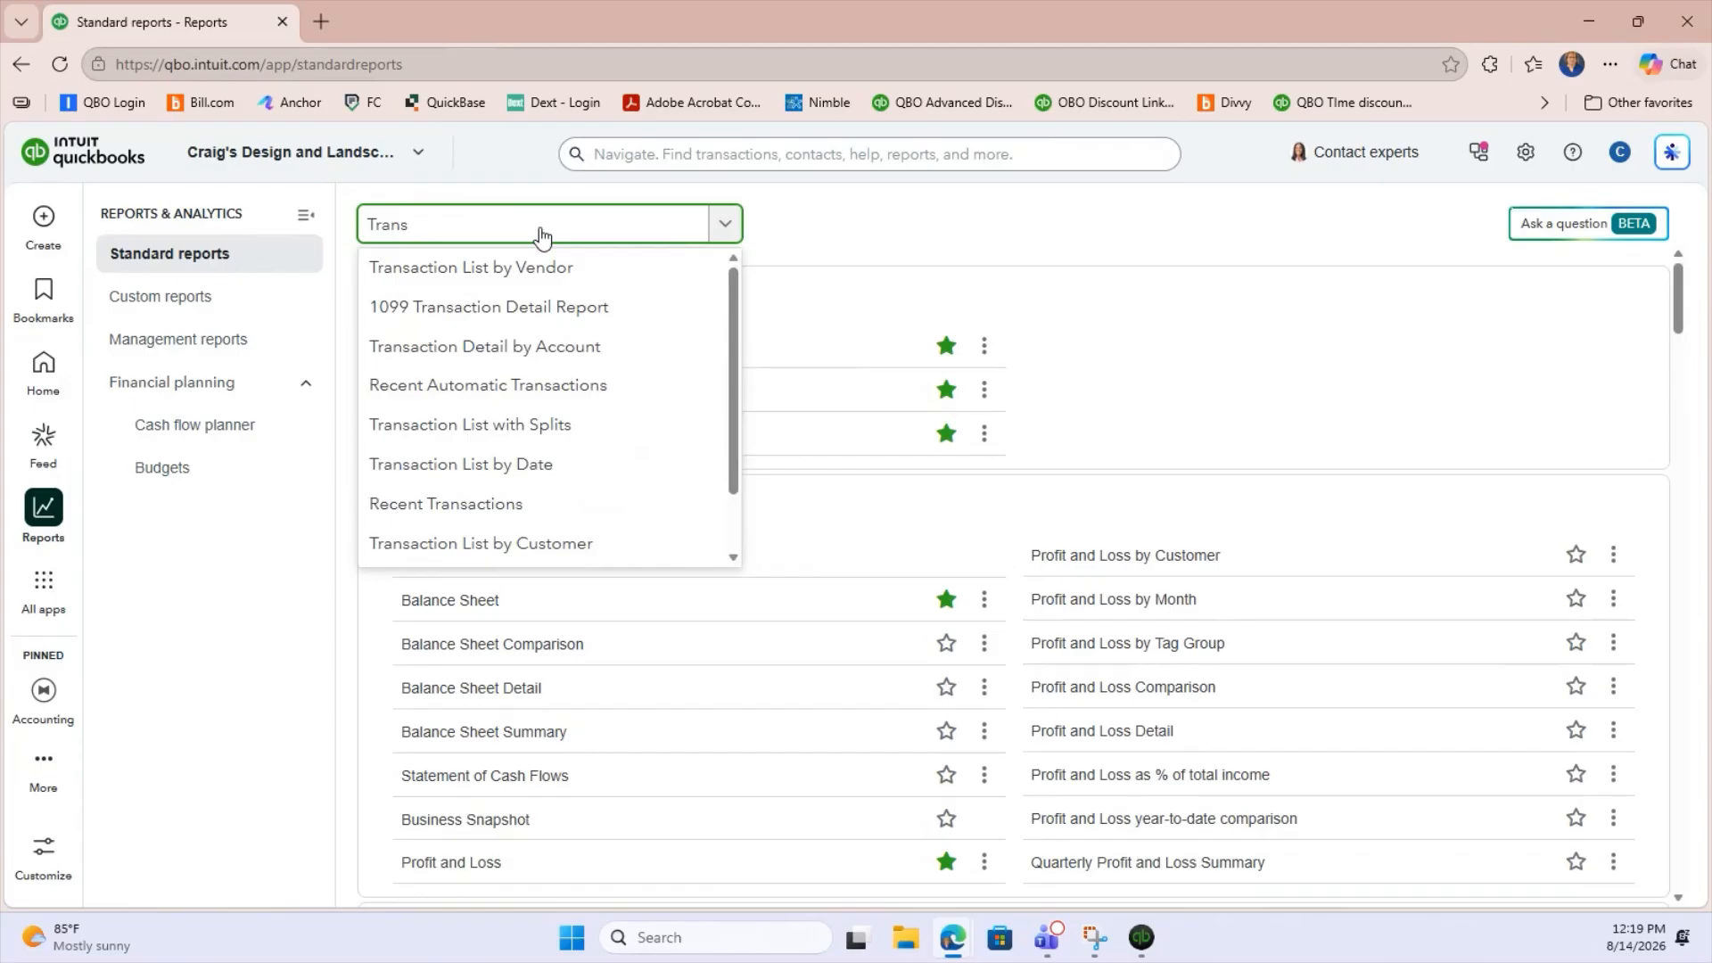
pyautogui.click(544, 469)
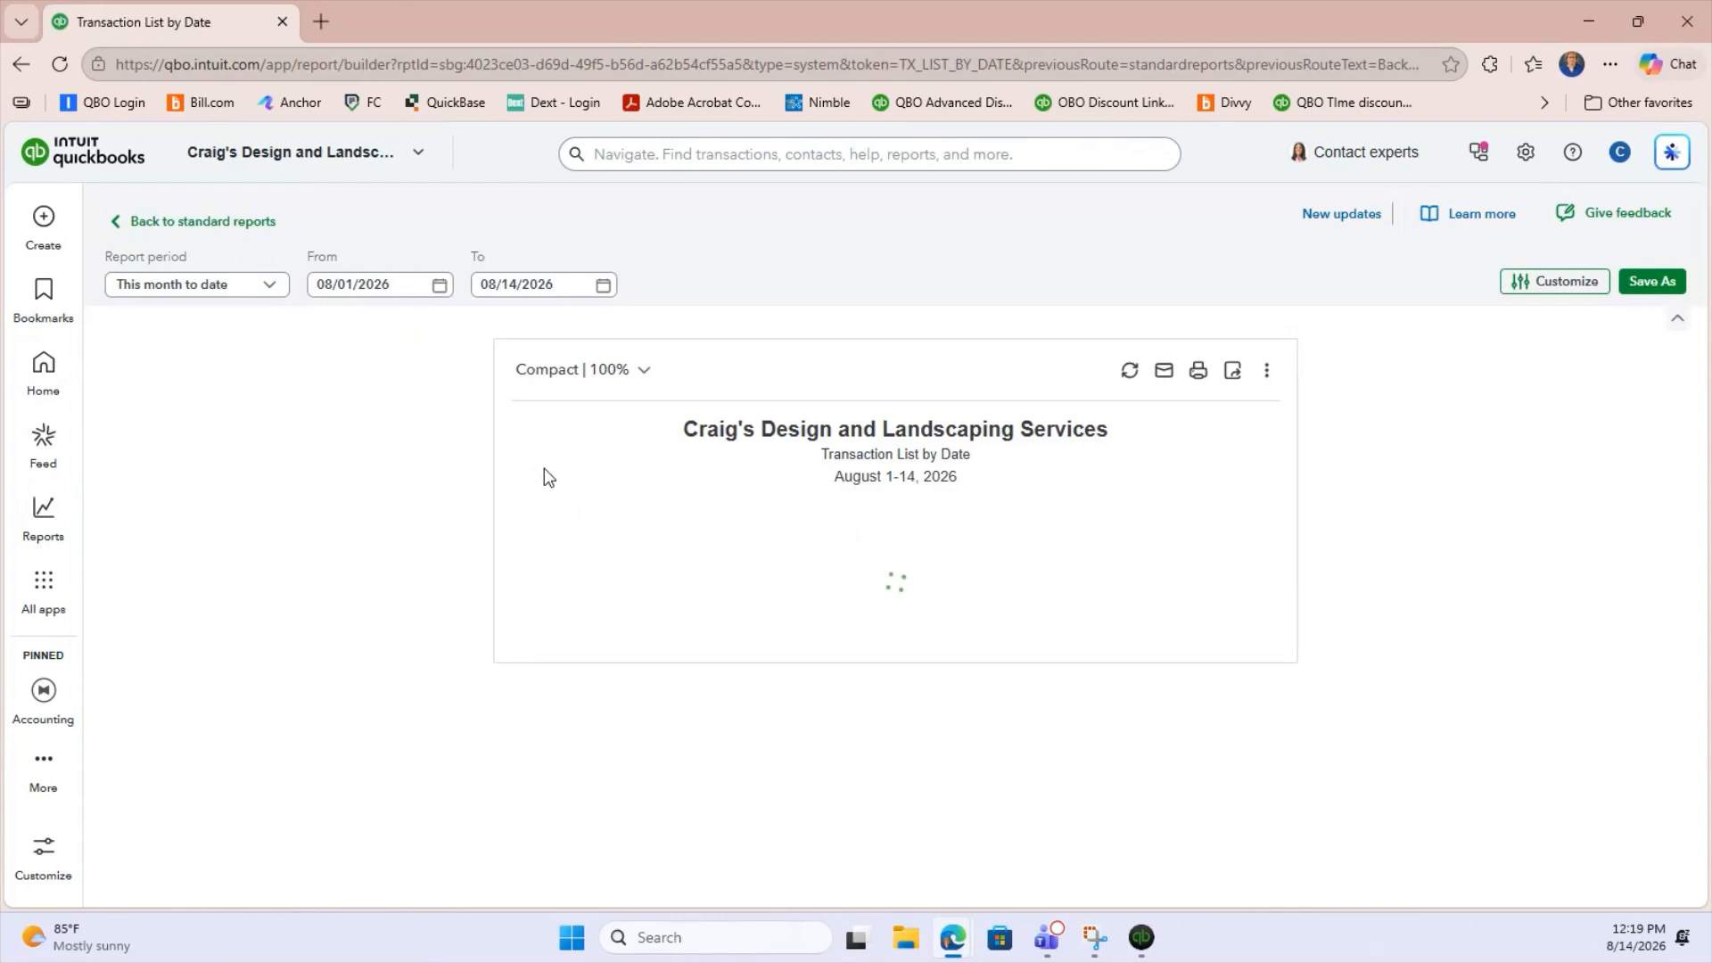
# Set the report period of the transaction list to This year.
pyautogui.click(218, 297)
pyautogui.scroll(-3, 272, 529)
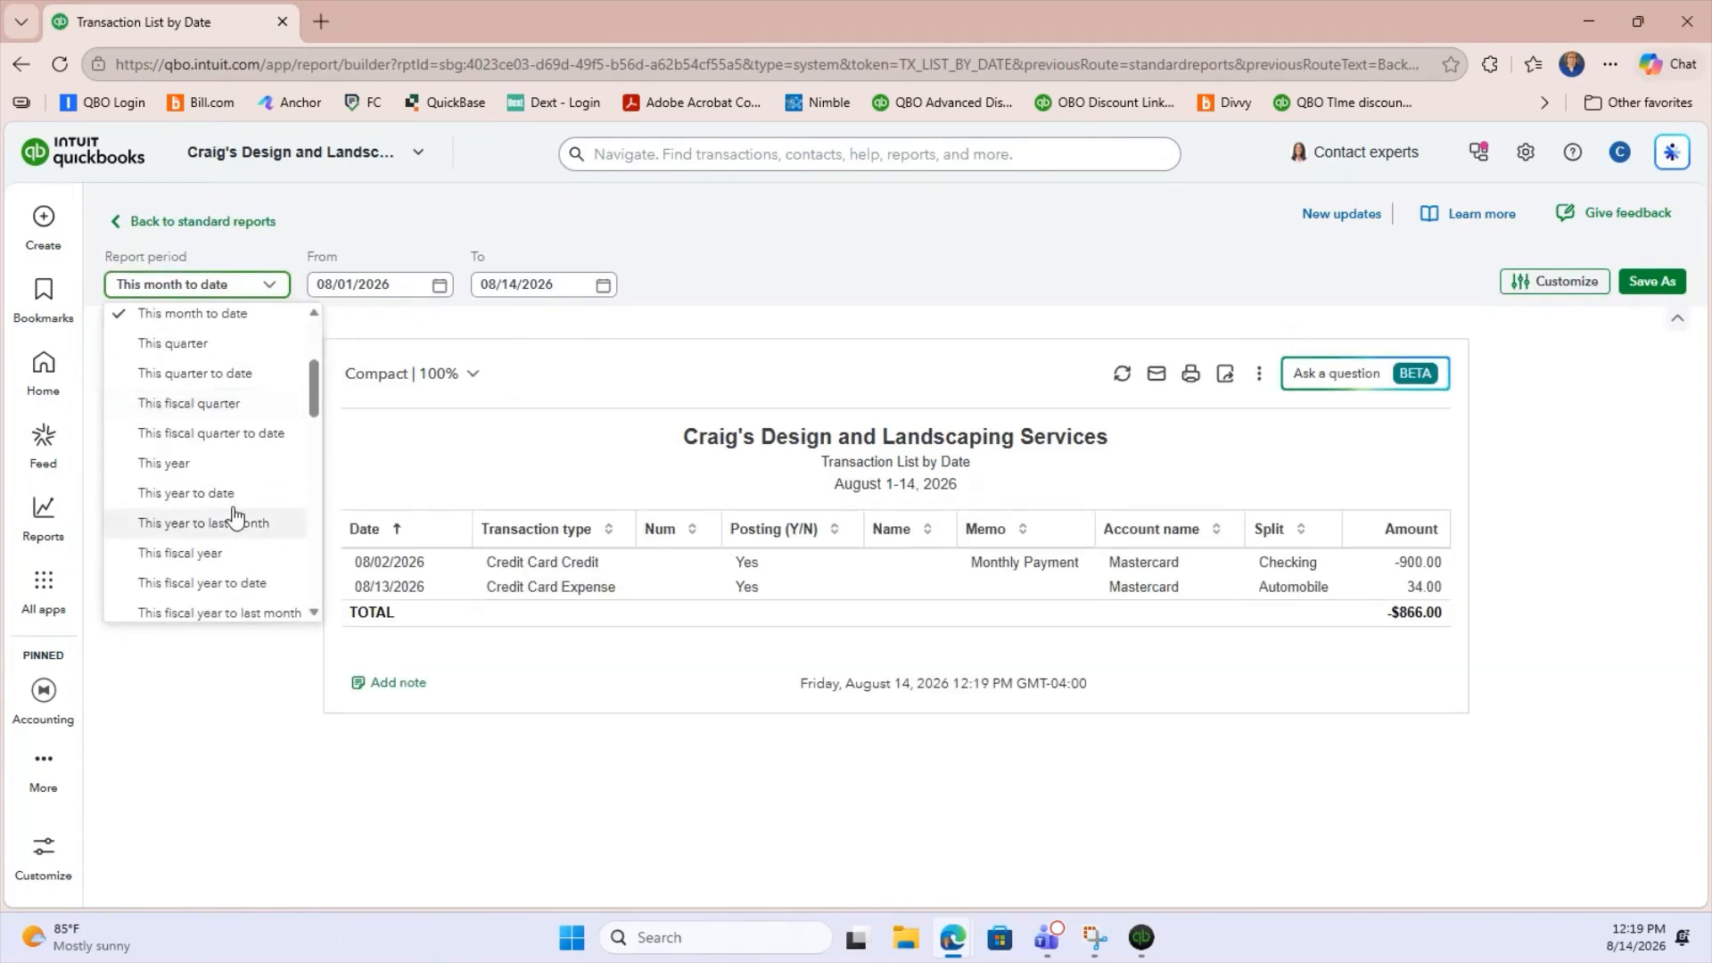
pyautogui.click(202, 464)
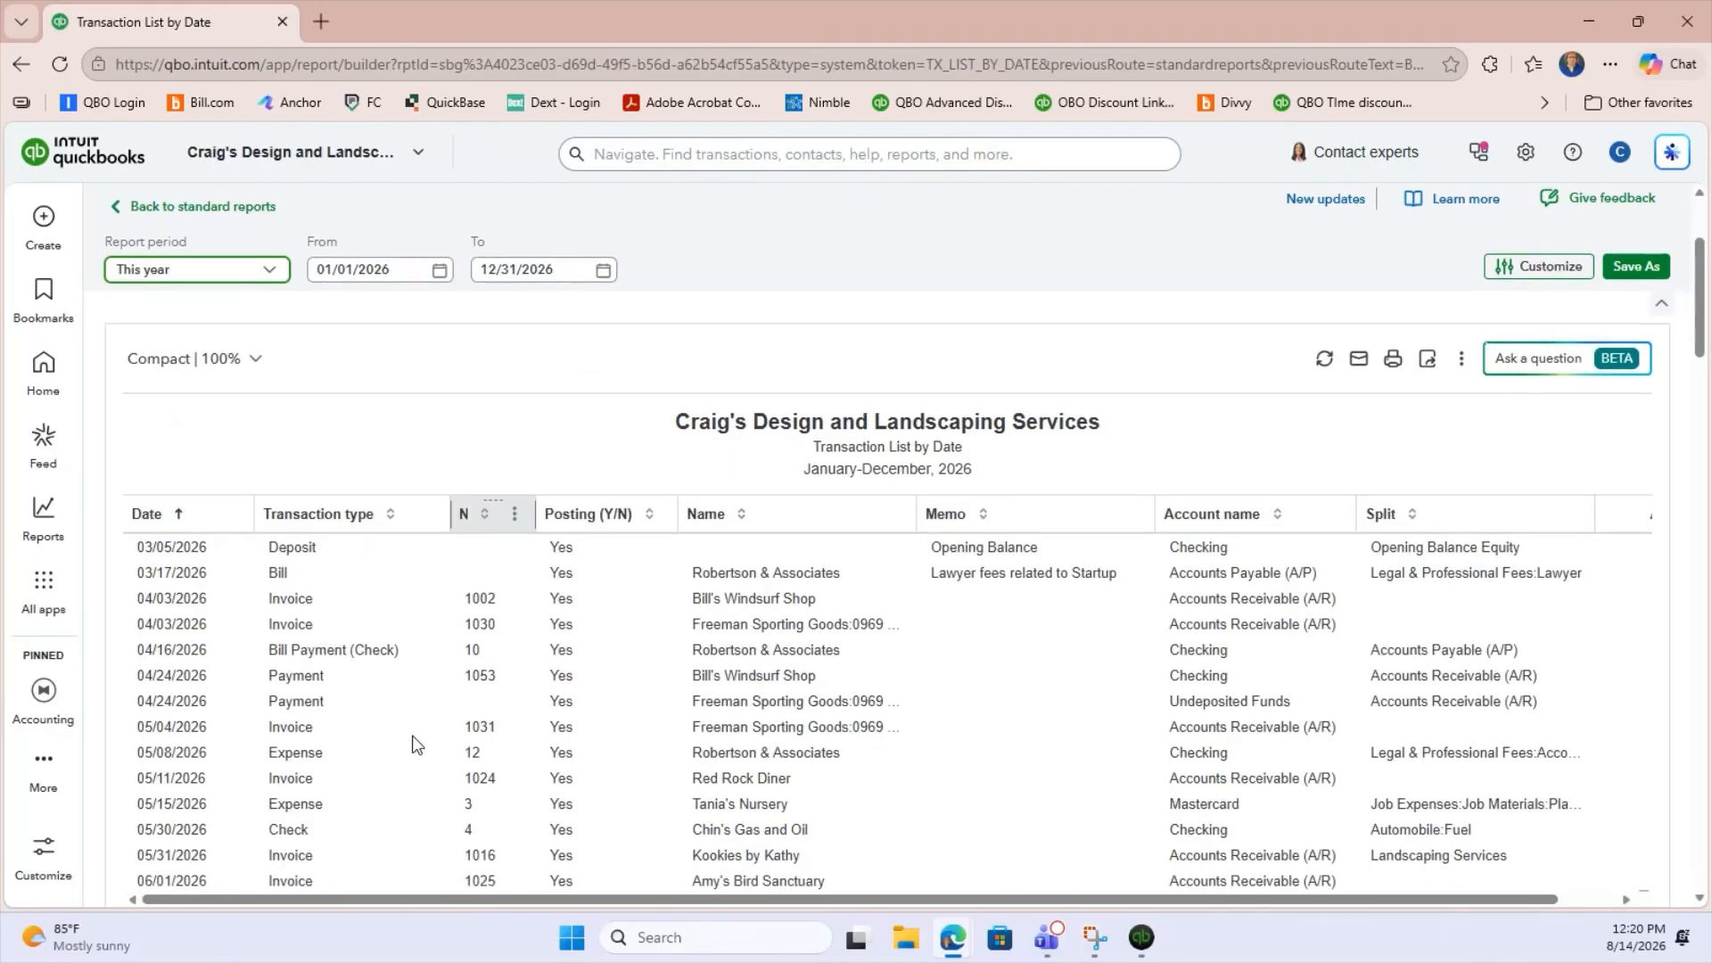
# Filter the report to transactions whose Amount is greater than or equals 750.00 and apply the change.
pyautogui.scroll(-3, 413, 741)
pyautogui.scroll(-3, 471, 718)
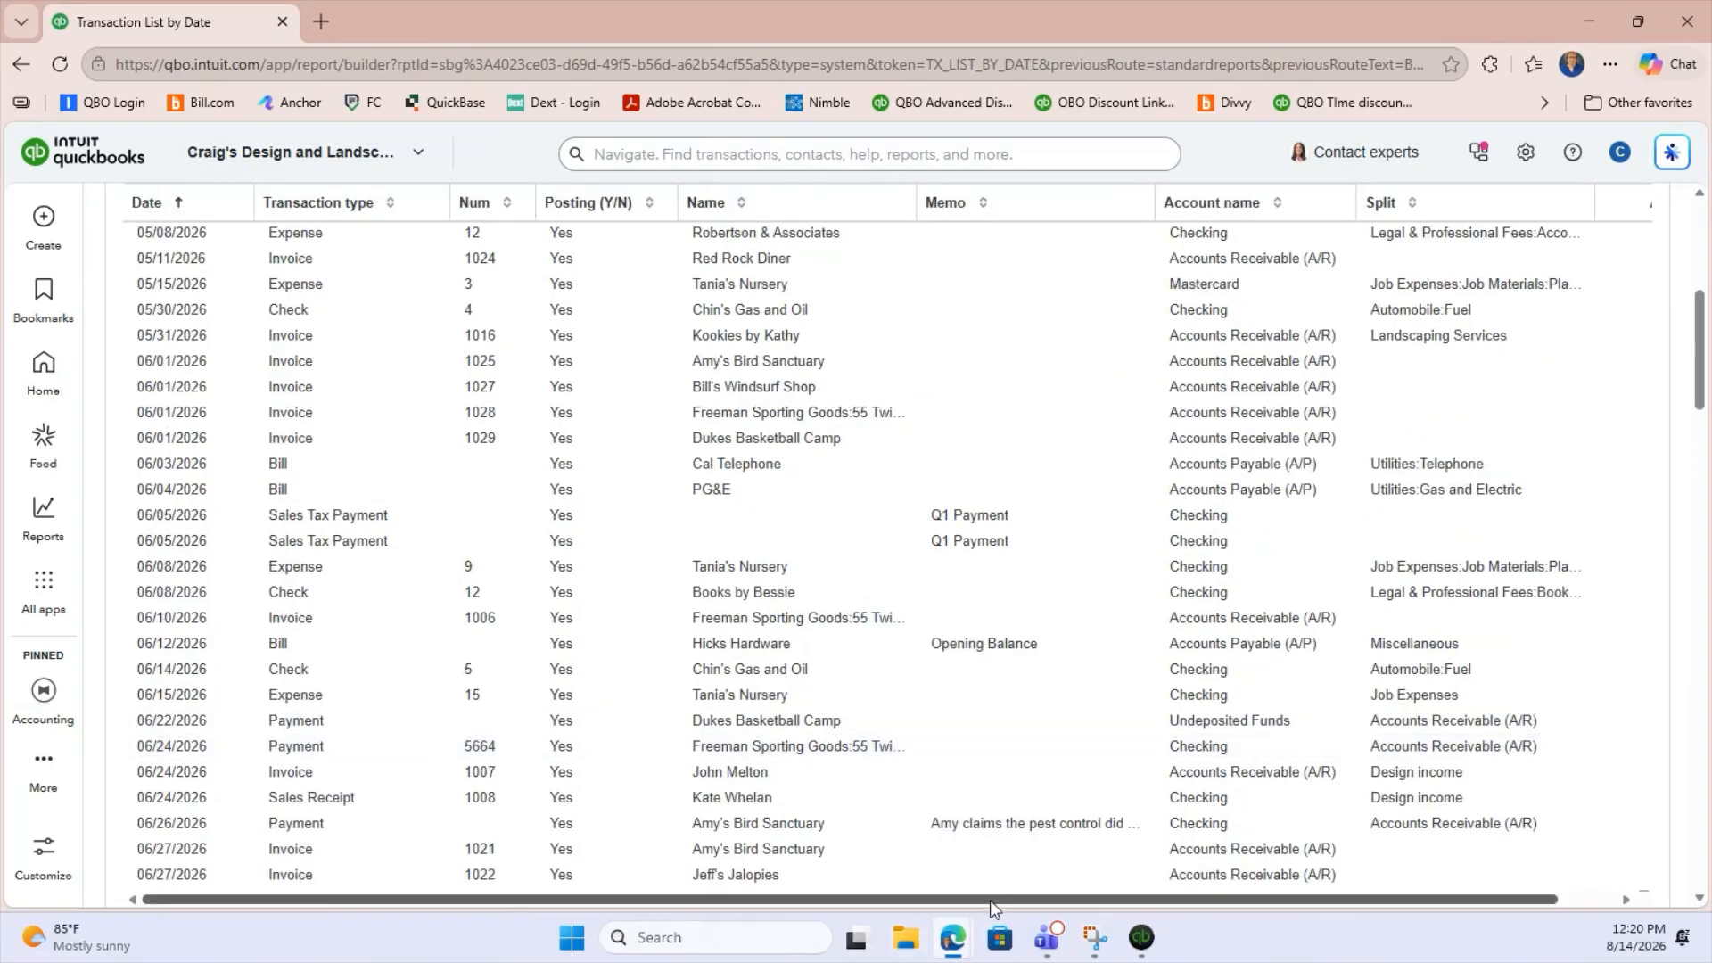
pyautogui.moveTo(994, 900); pyautogui.dragTo(1447, 948)
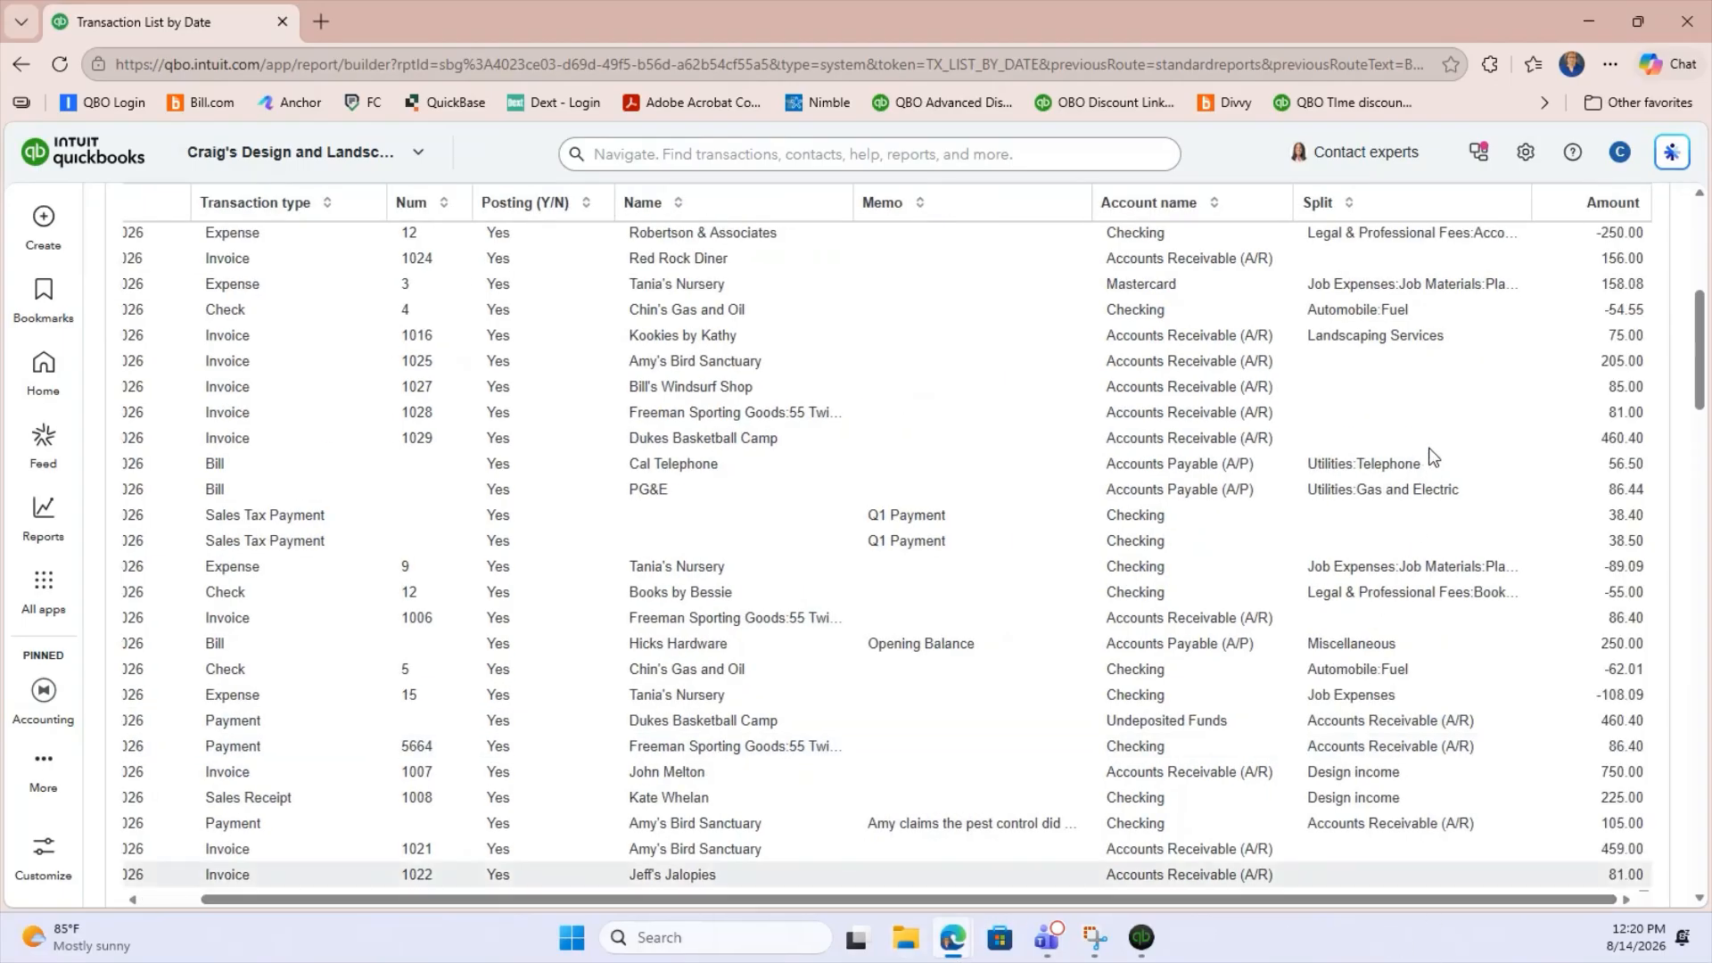
pyautogui.scroll(-3, 1486, 806)
pyautogui.scroll(10, 1485, 806)
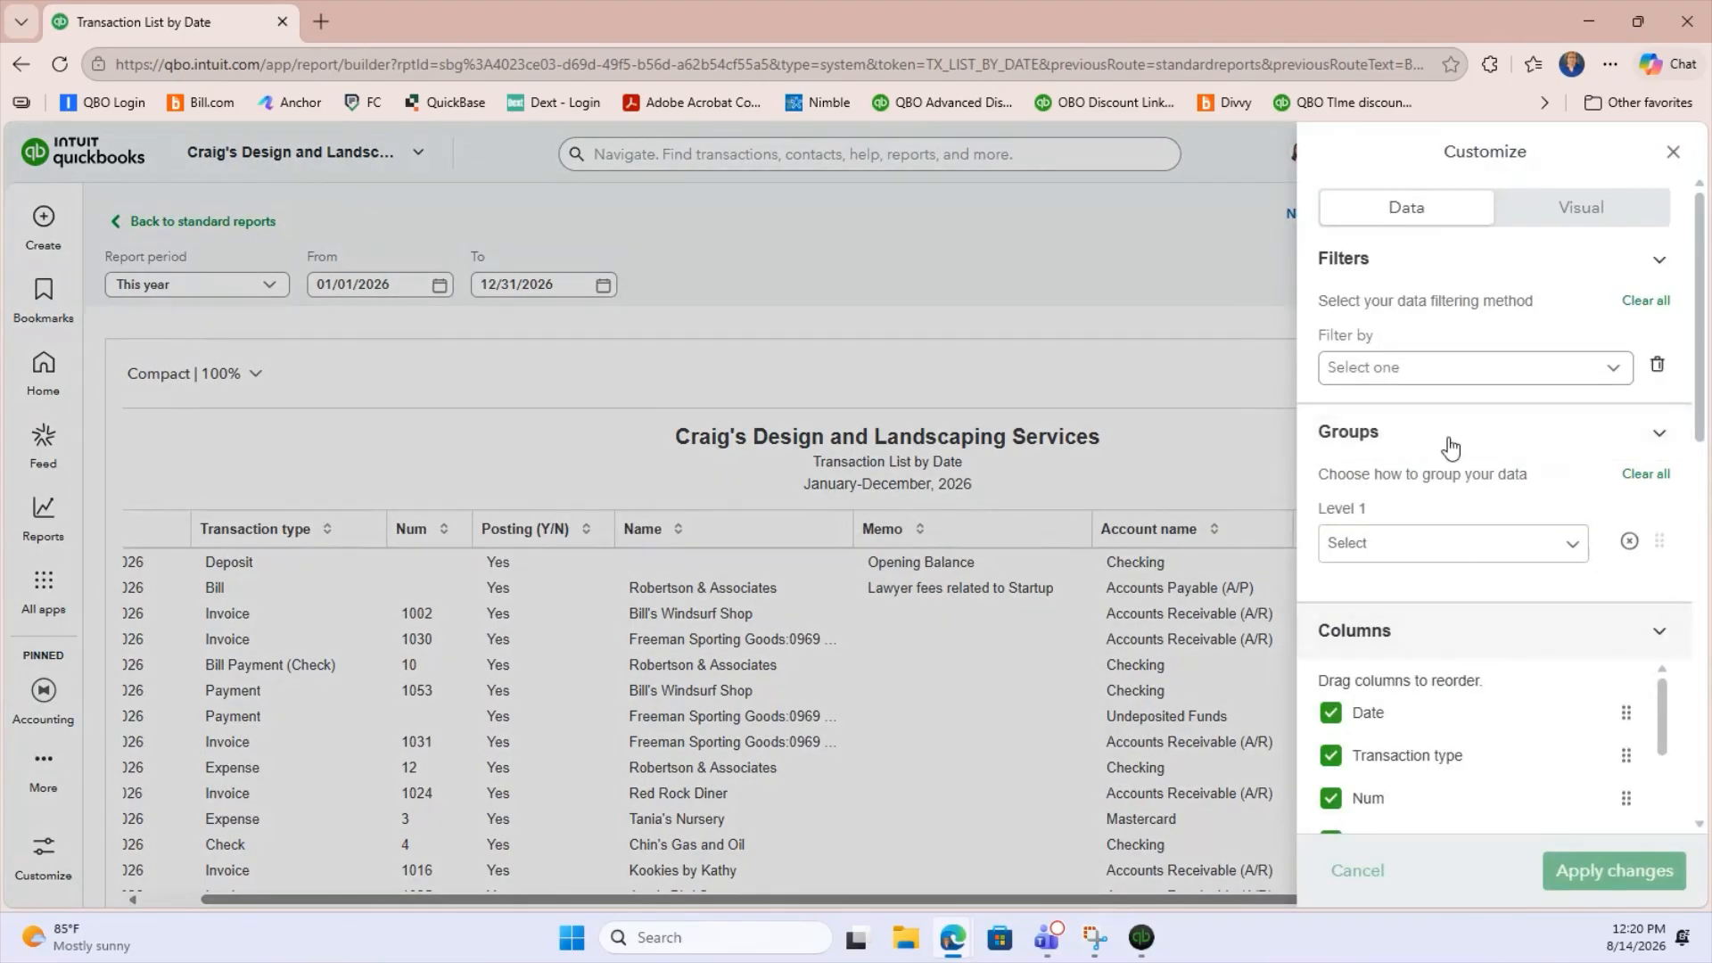
pyautogui.click(1395, 373)
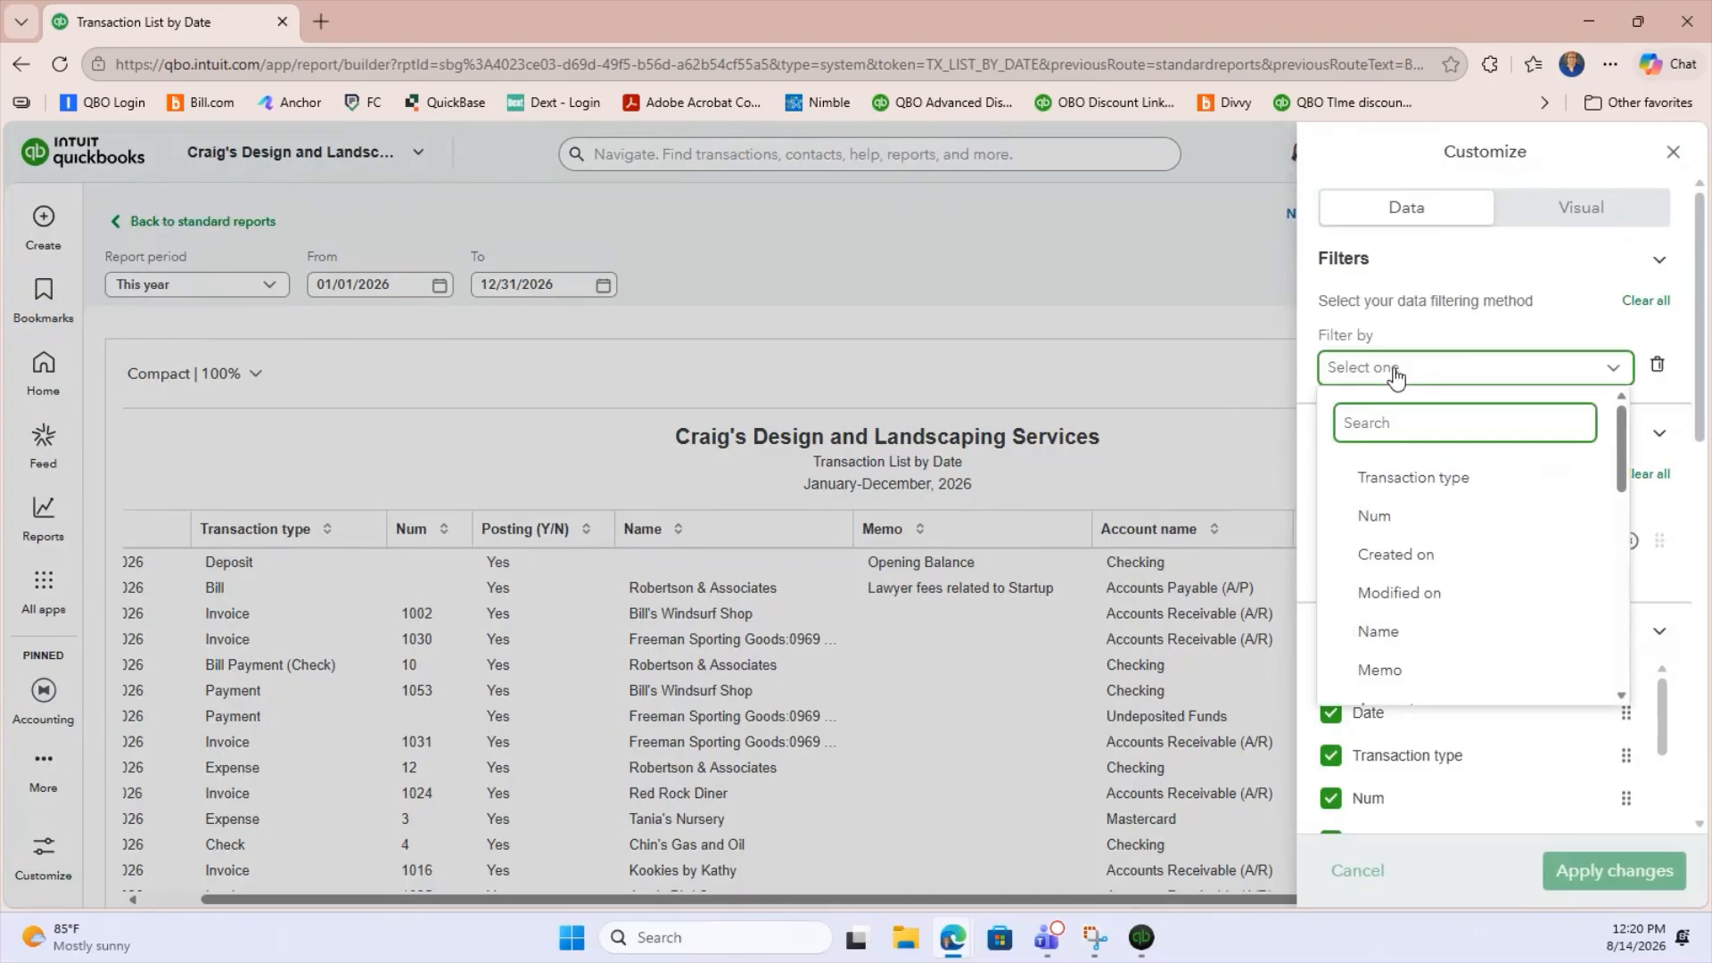
pyautogui.write('amount')
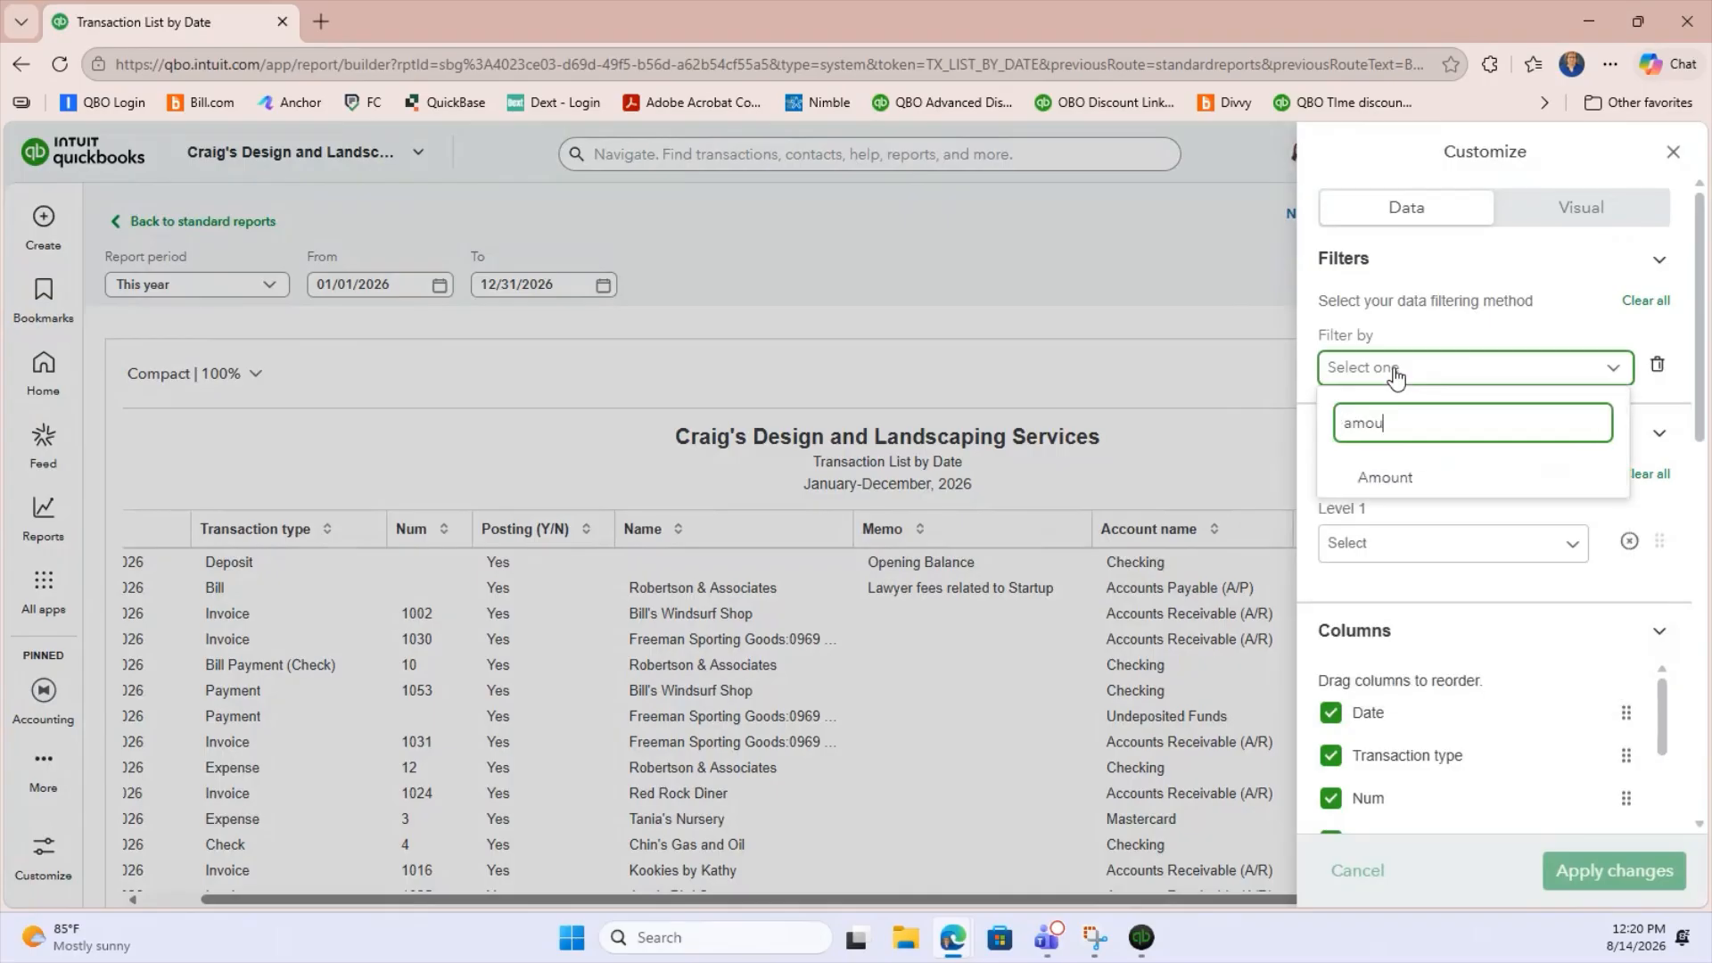
pyautogui.click(1394, 483)
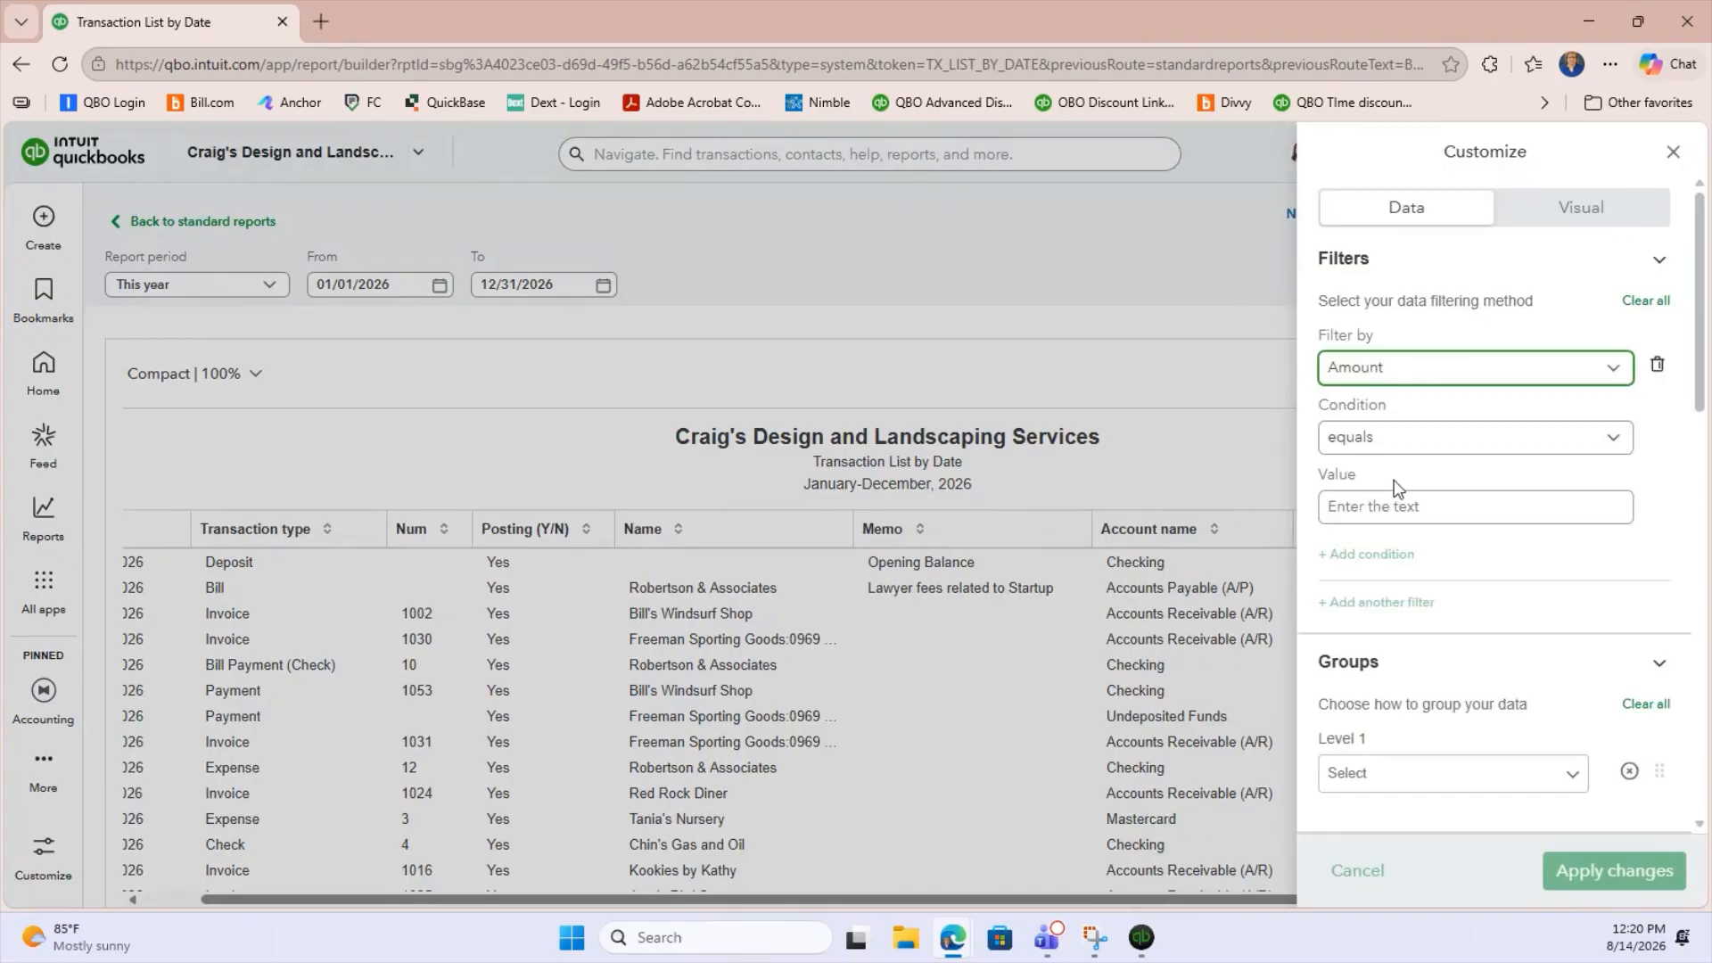
pyautogui.click(1388, 439)
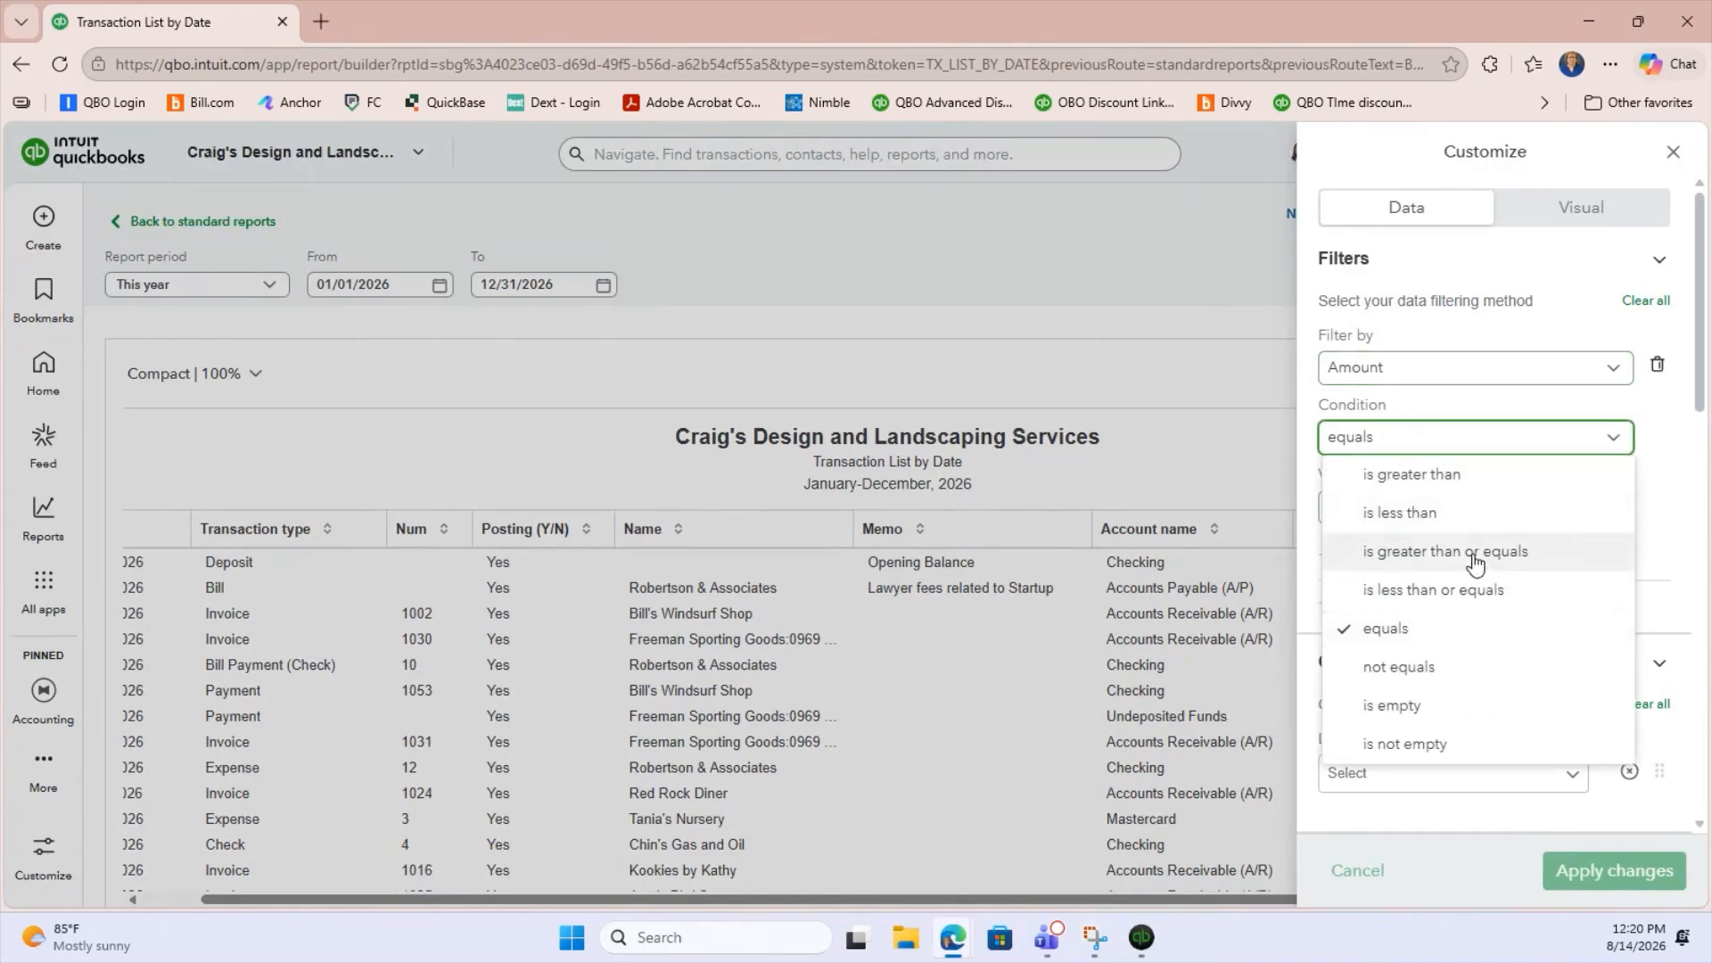
pyautogui.click(1473, 562)
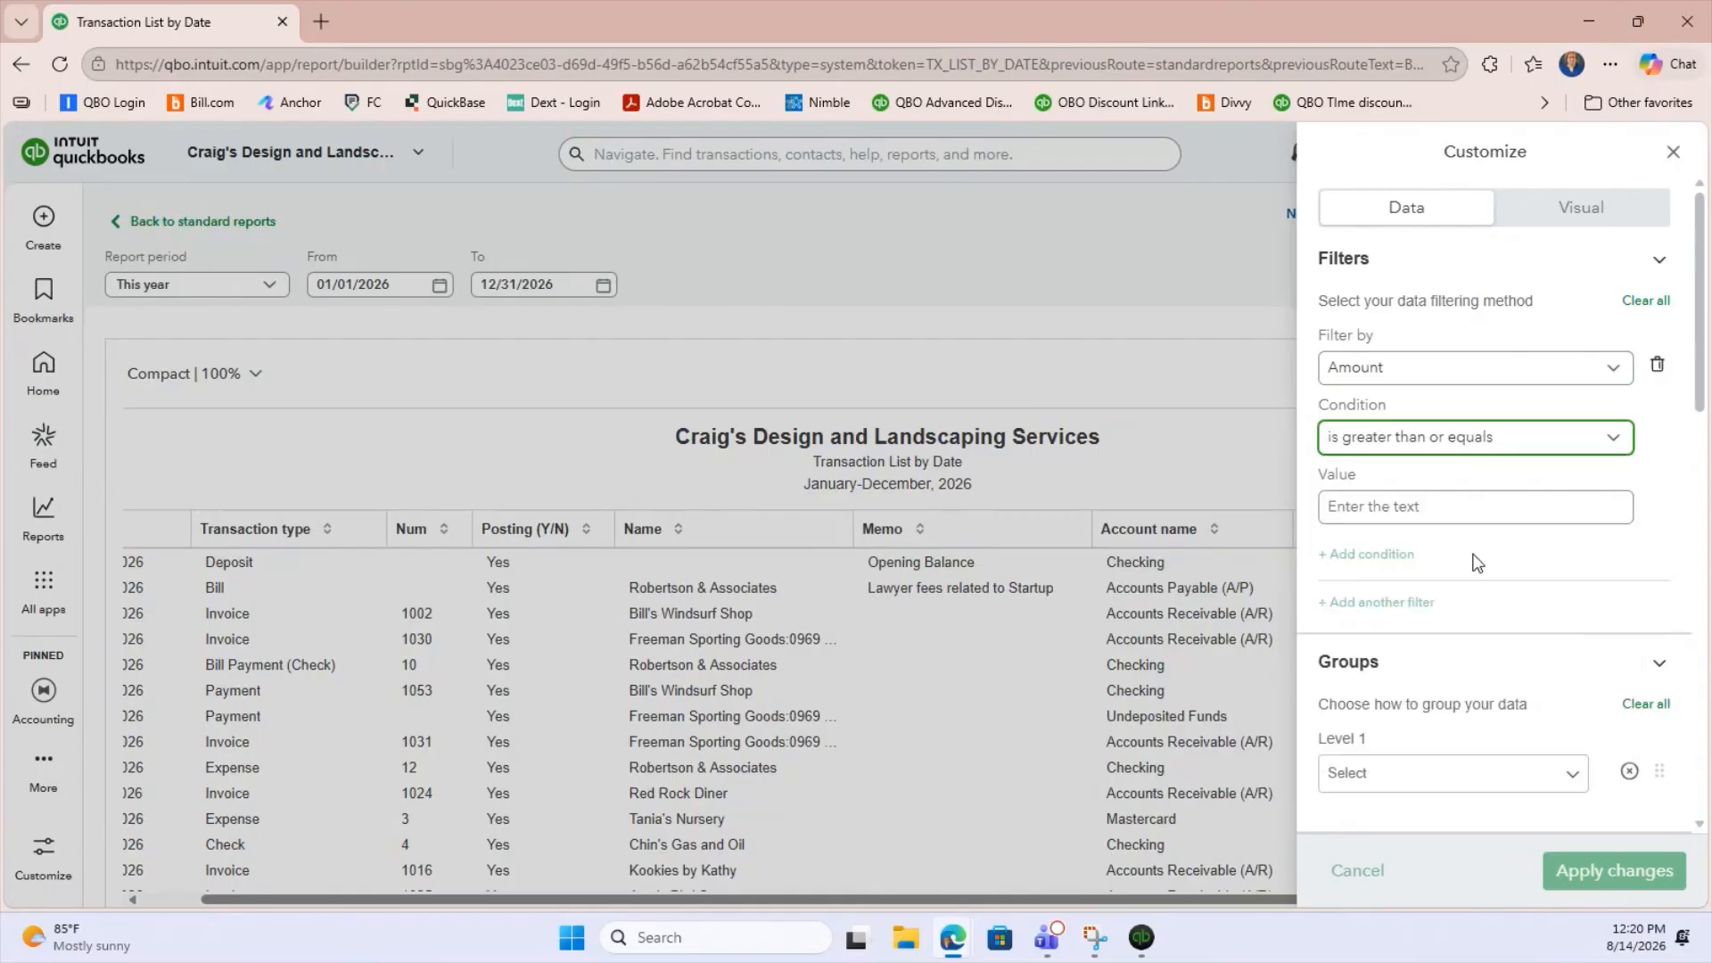
pyautogui.click(1397, 506)
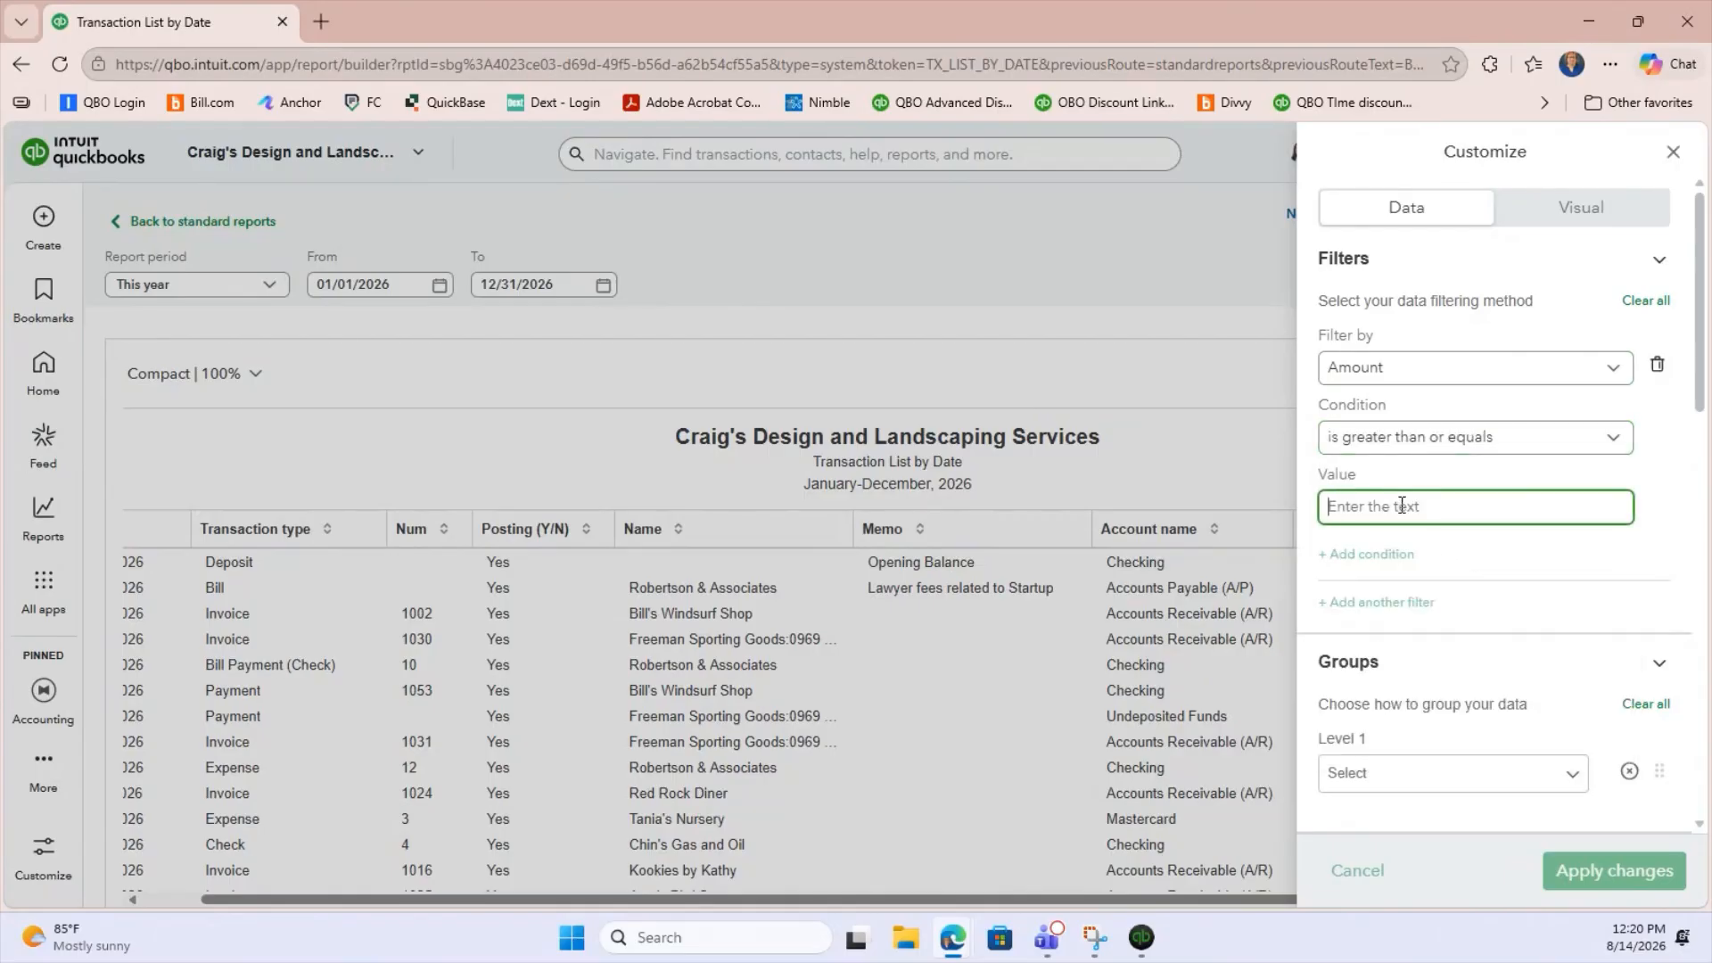
pyautogui.write('750.00')
pyautogui.click(1405, 563)
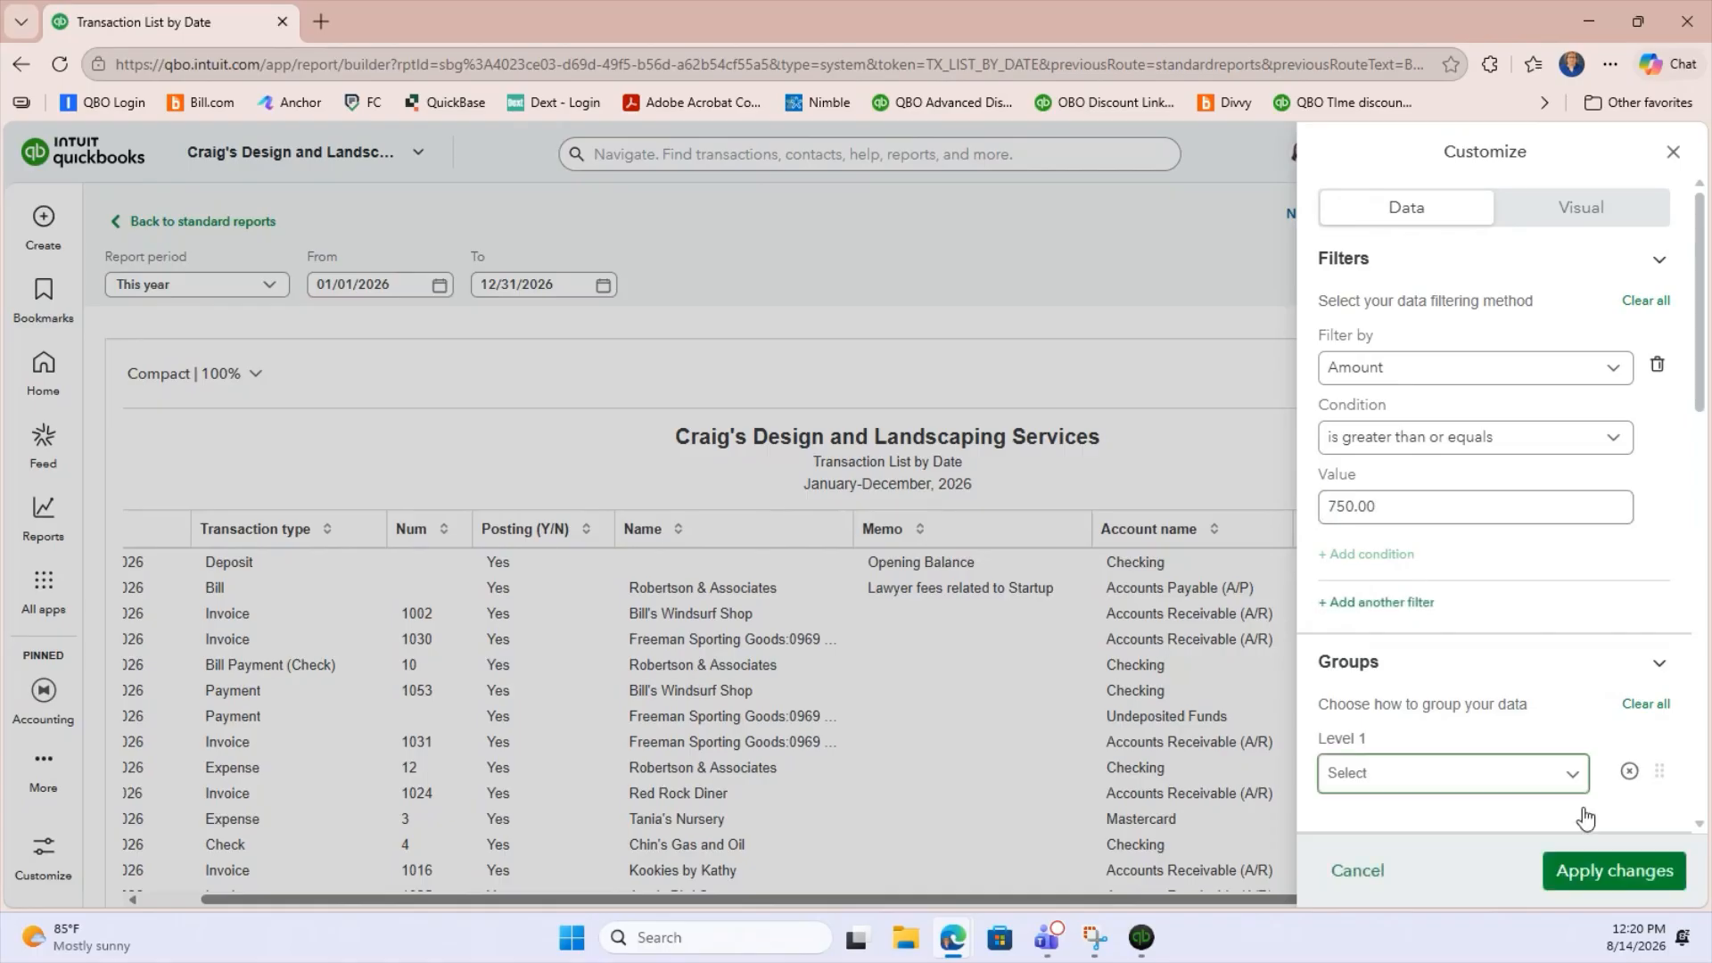
pyautogui.click(1597, 879)
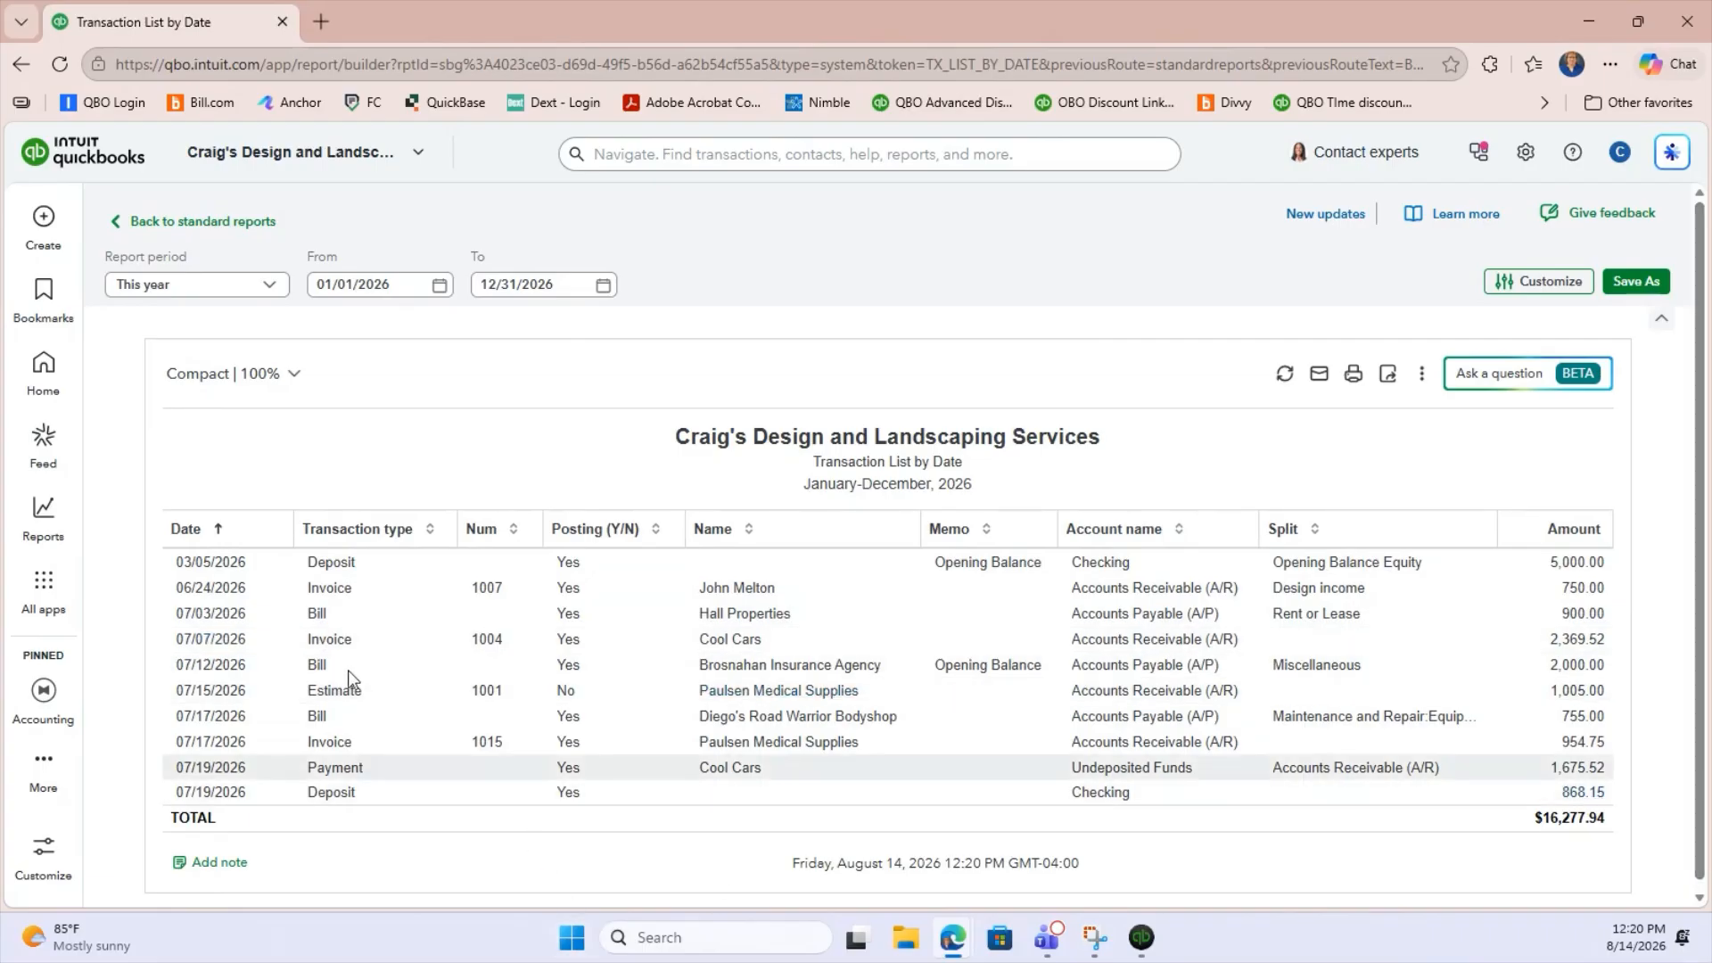
# Remove the Posting (Y/N), Memo and Account name columns from the report and apply the changes.
pyautogui.click(1547, 283)
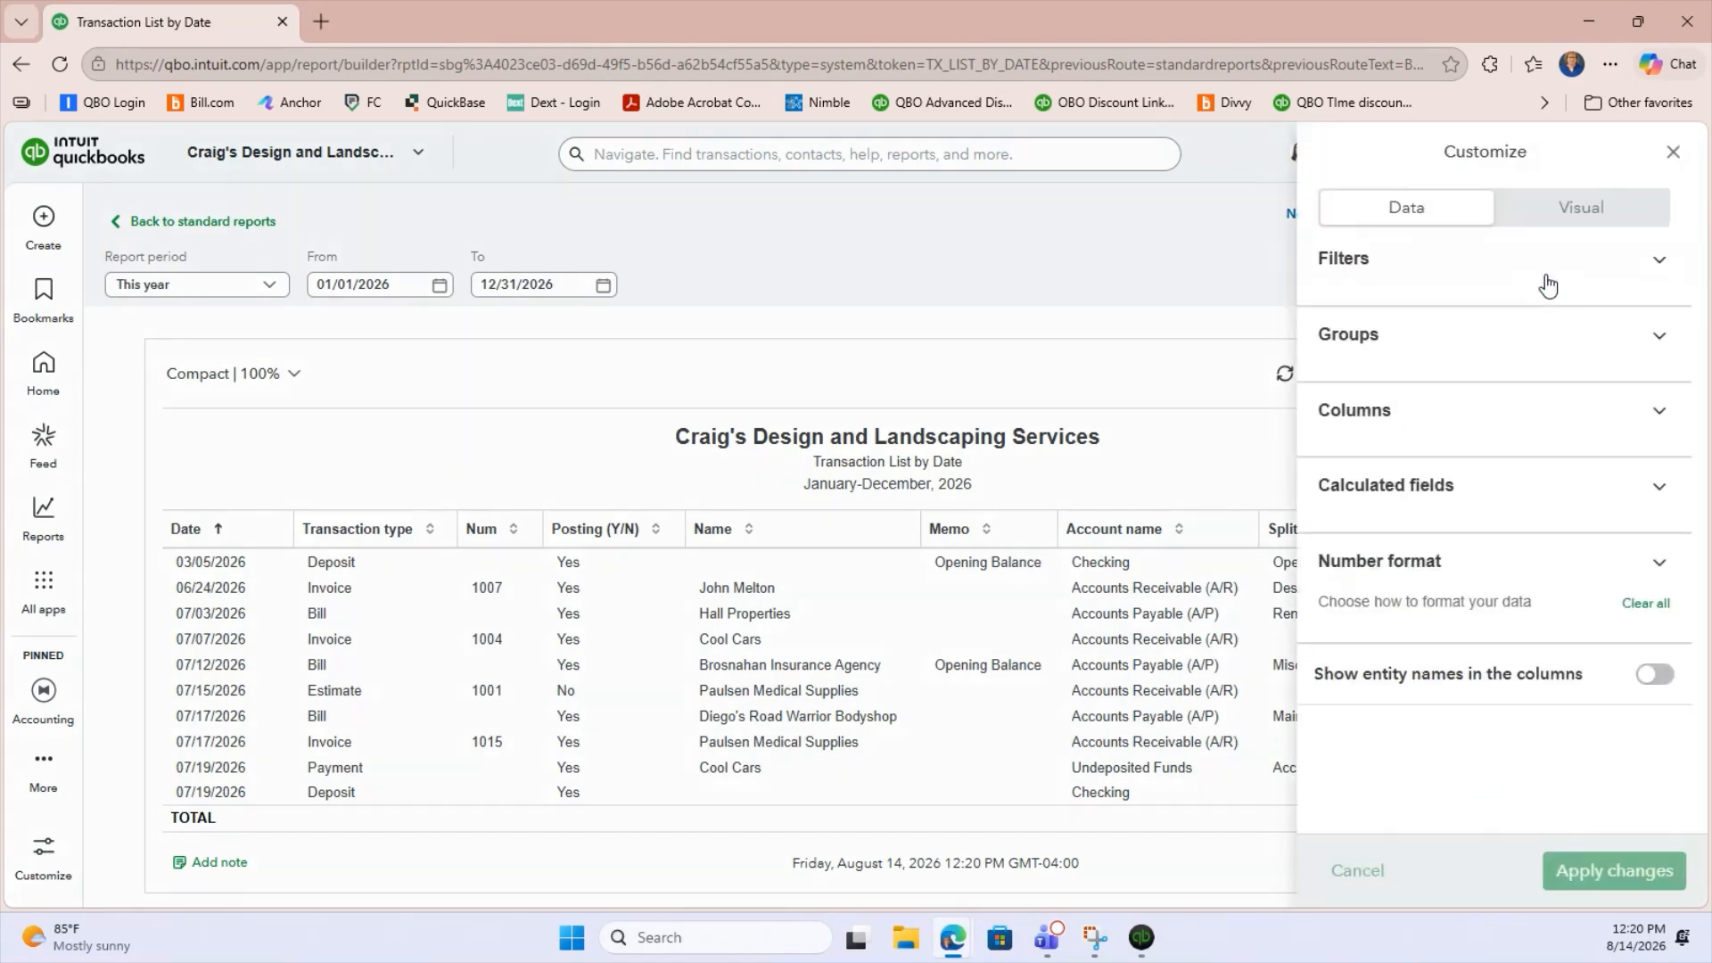
pyautogui.scroll(-3, 1445, 630)
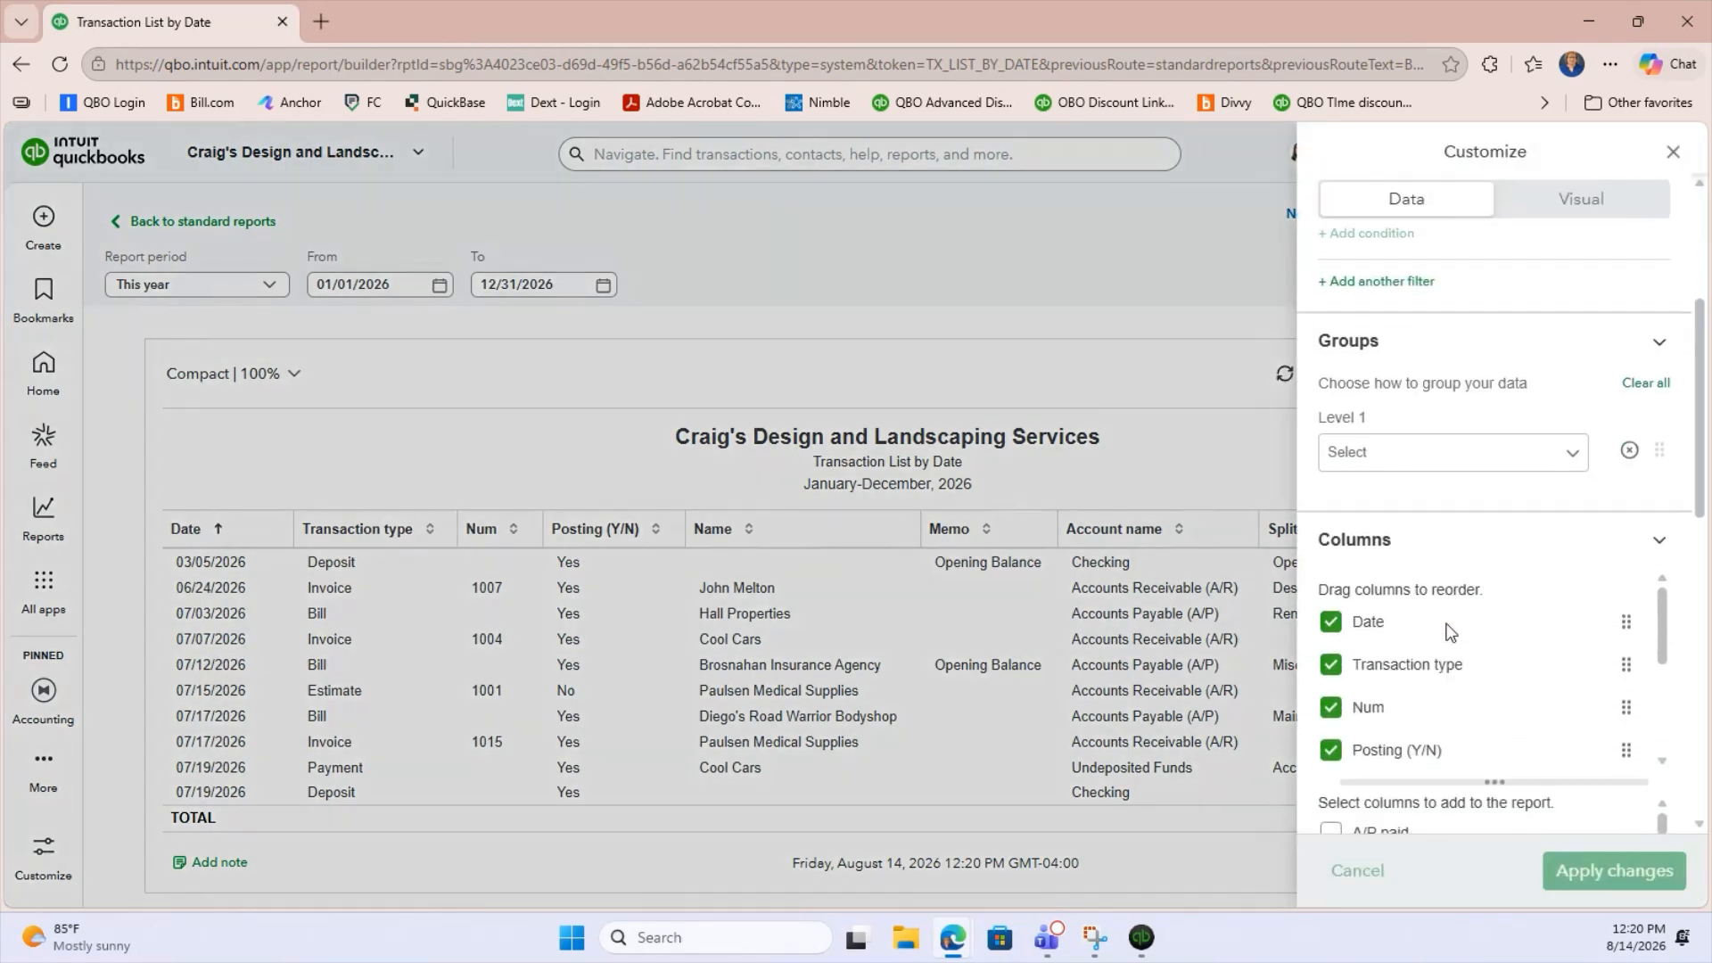
pyautogui.scroll(-2, 1445, 624)
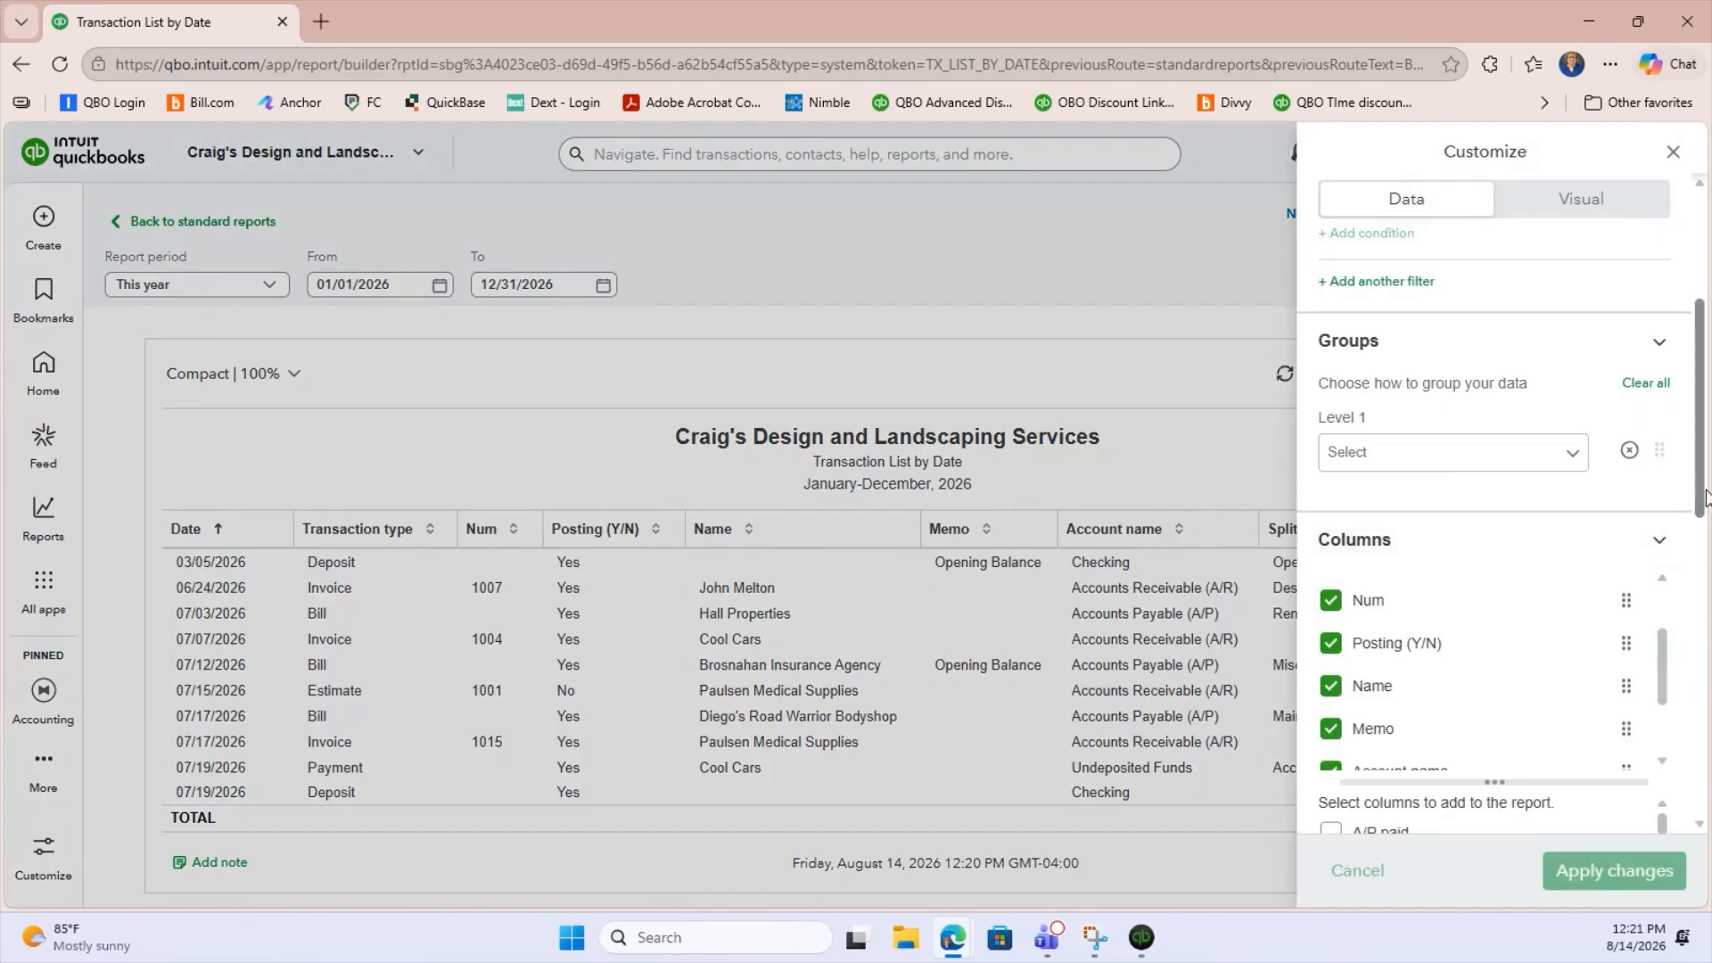
pyautogui.moveTo(1706, 499); pyautogui.dragTo(1706, 643)
pyautogui.scroll(1, 1458, 451)
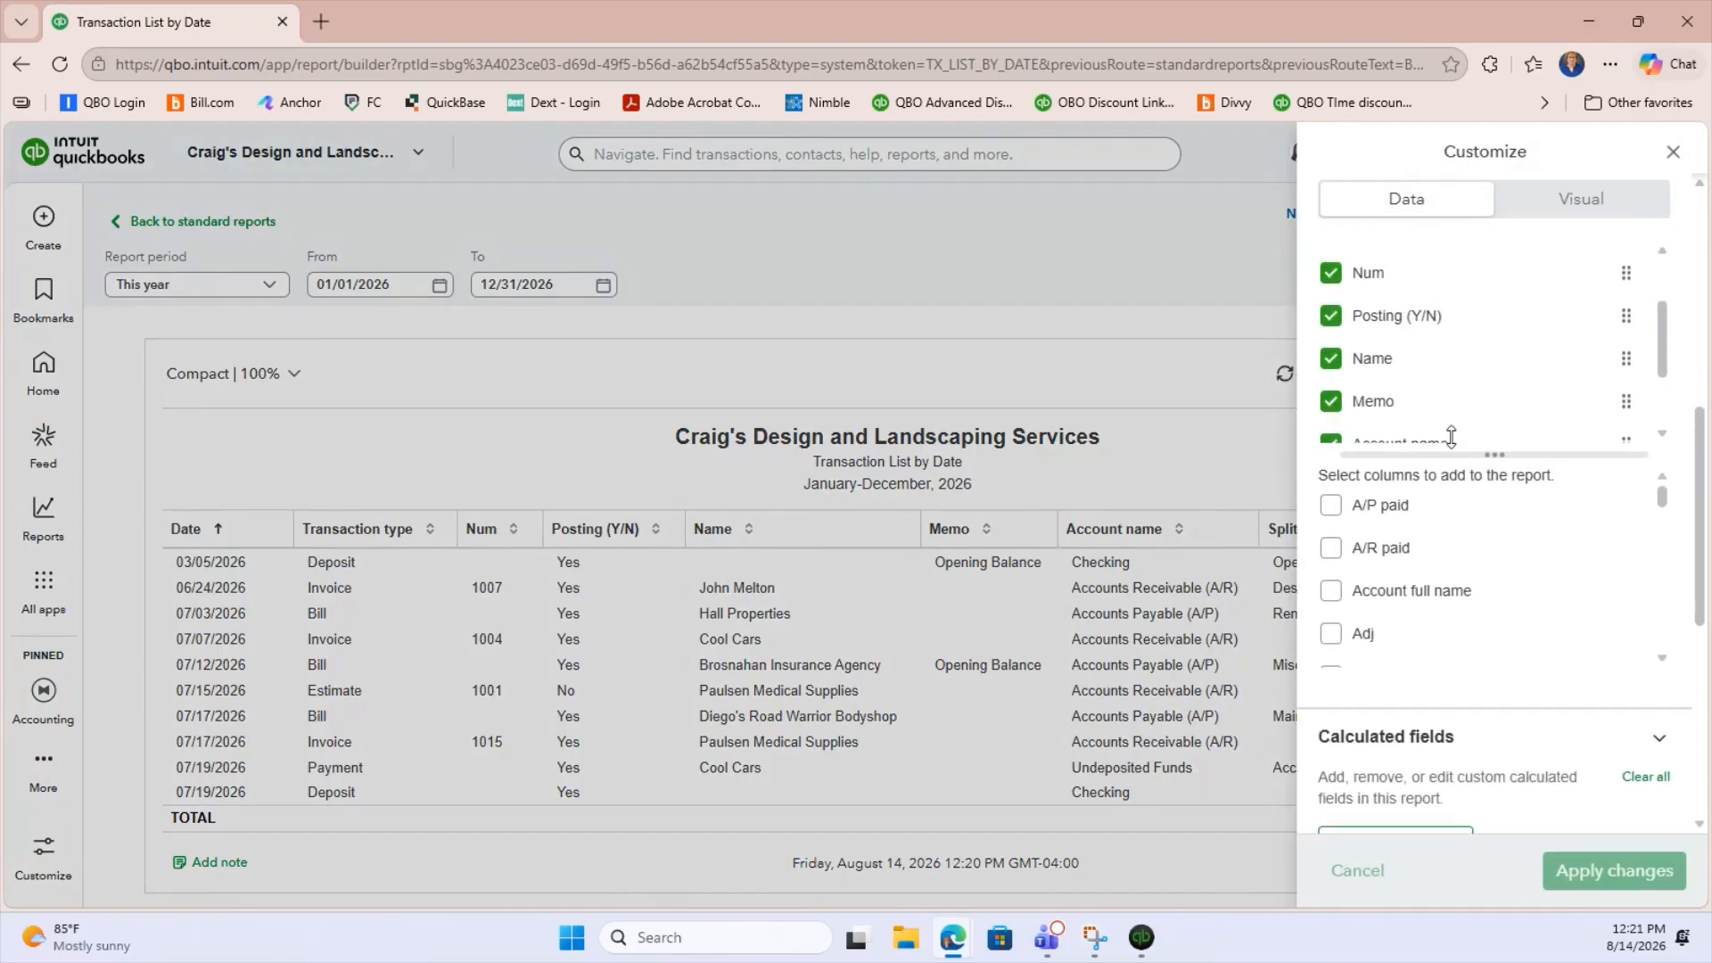
pyautogui.scroll(3, 1451, 436)
pyautogui.scroll(2, 1453, 490)
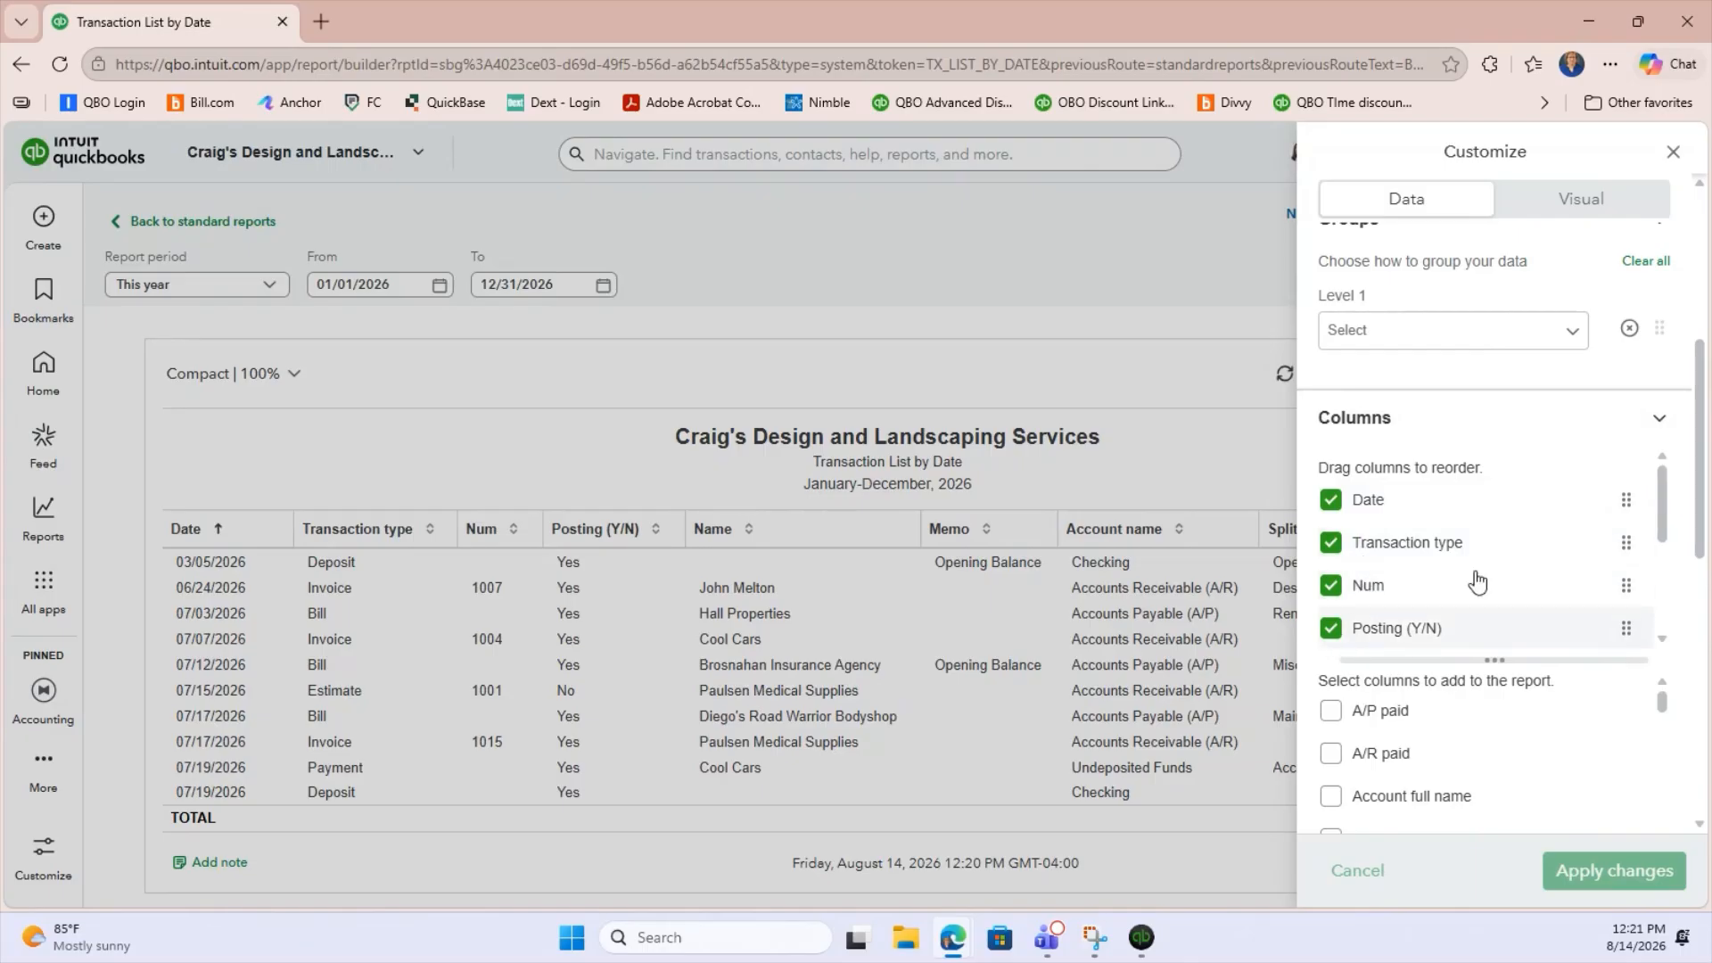
pyautogui.click(1332, 627)
pyautogui.scroll(-1, 1560, 569)
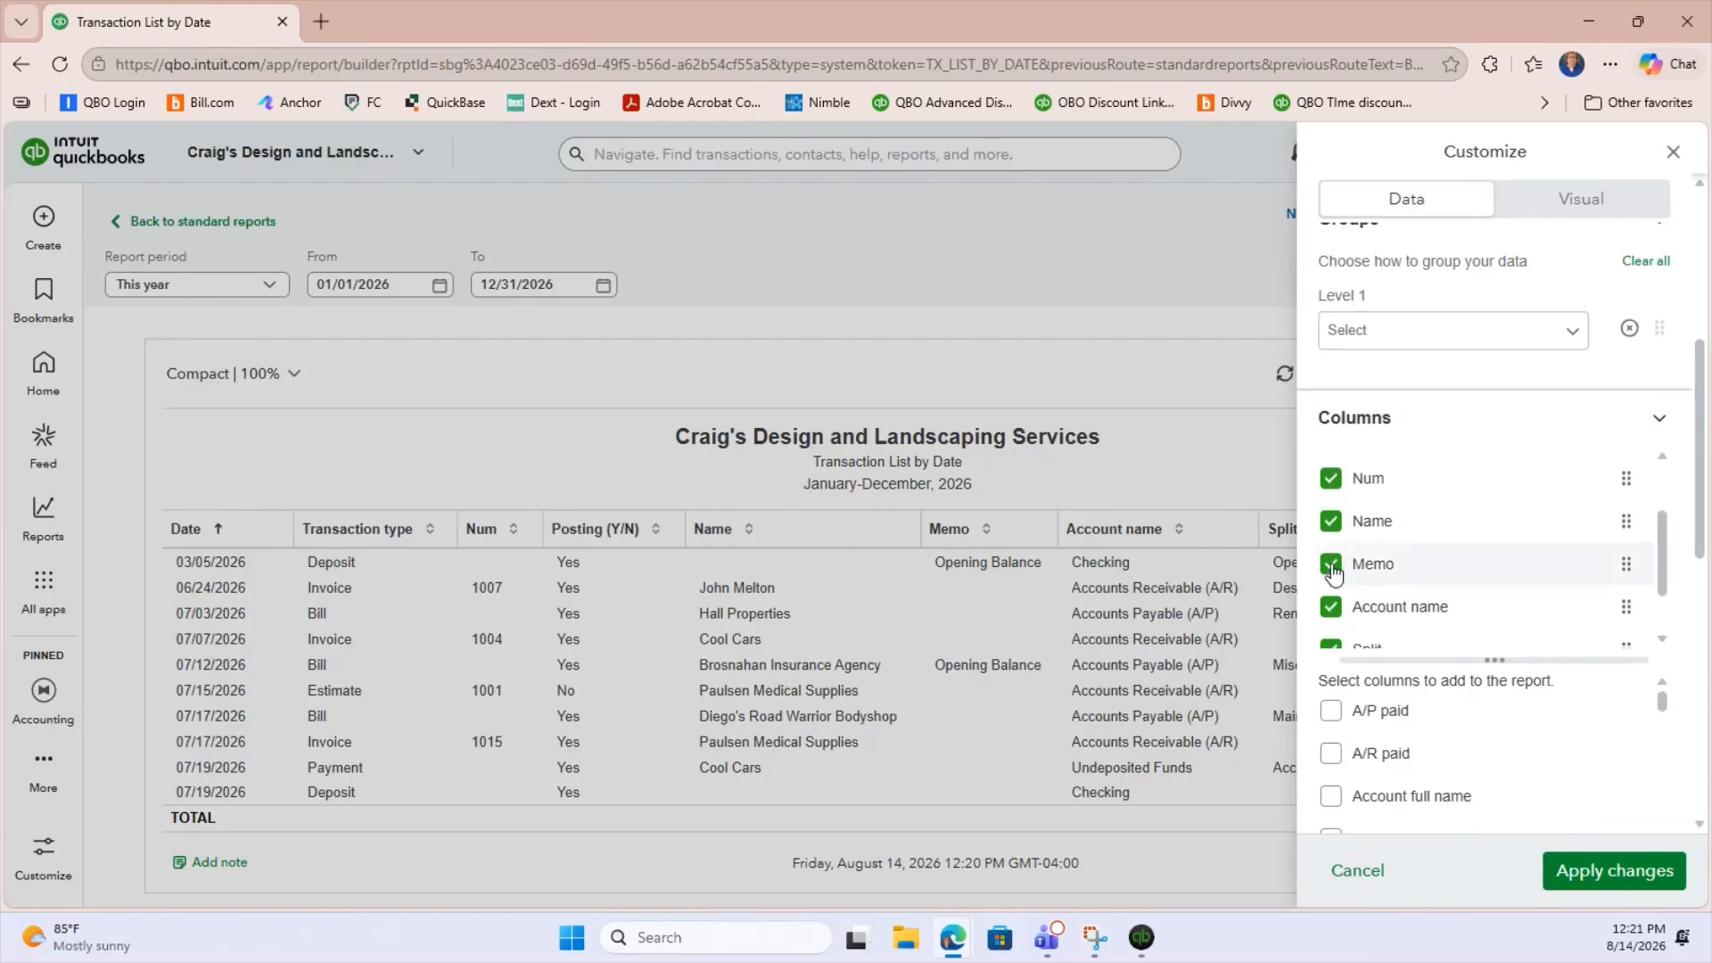
pyautogui.click(1331, 566)
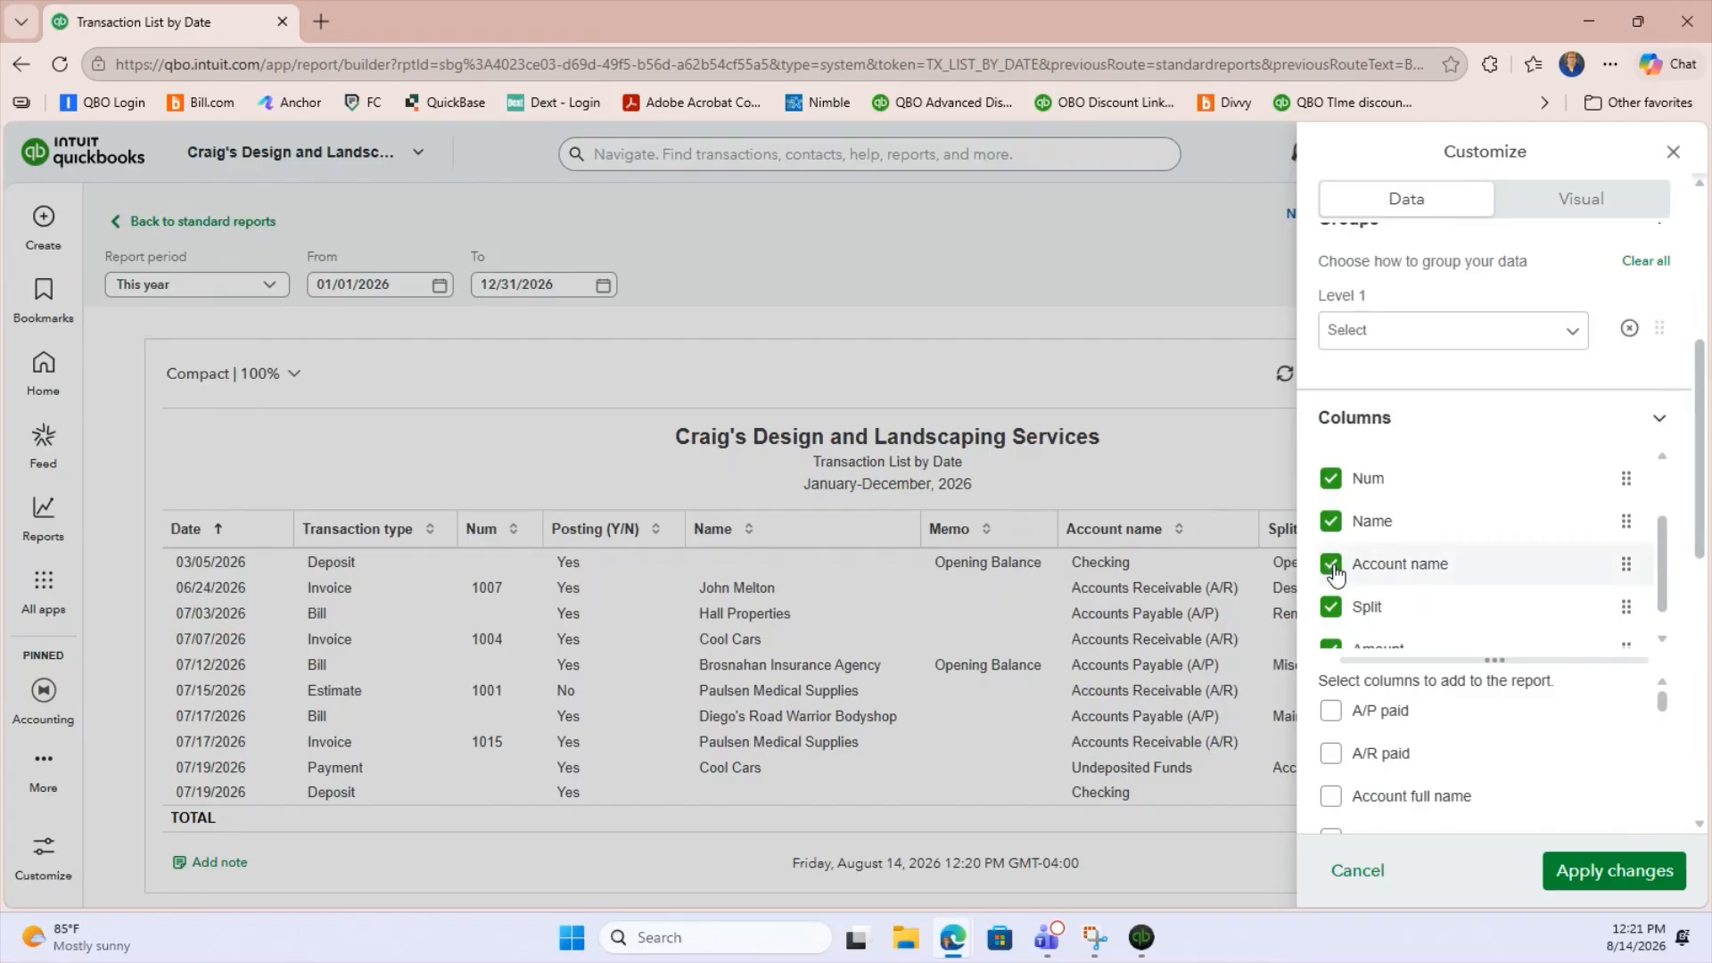
pyautogui.click(1331, 565)
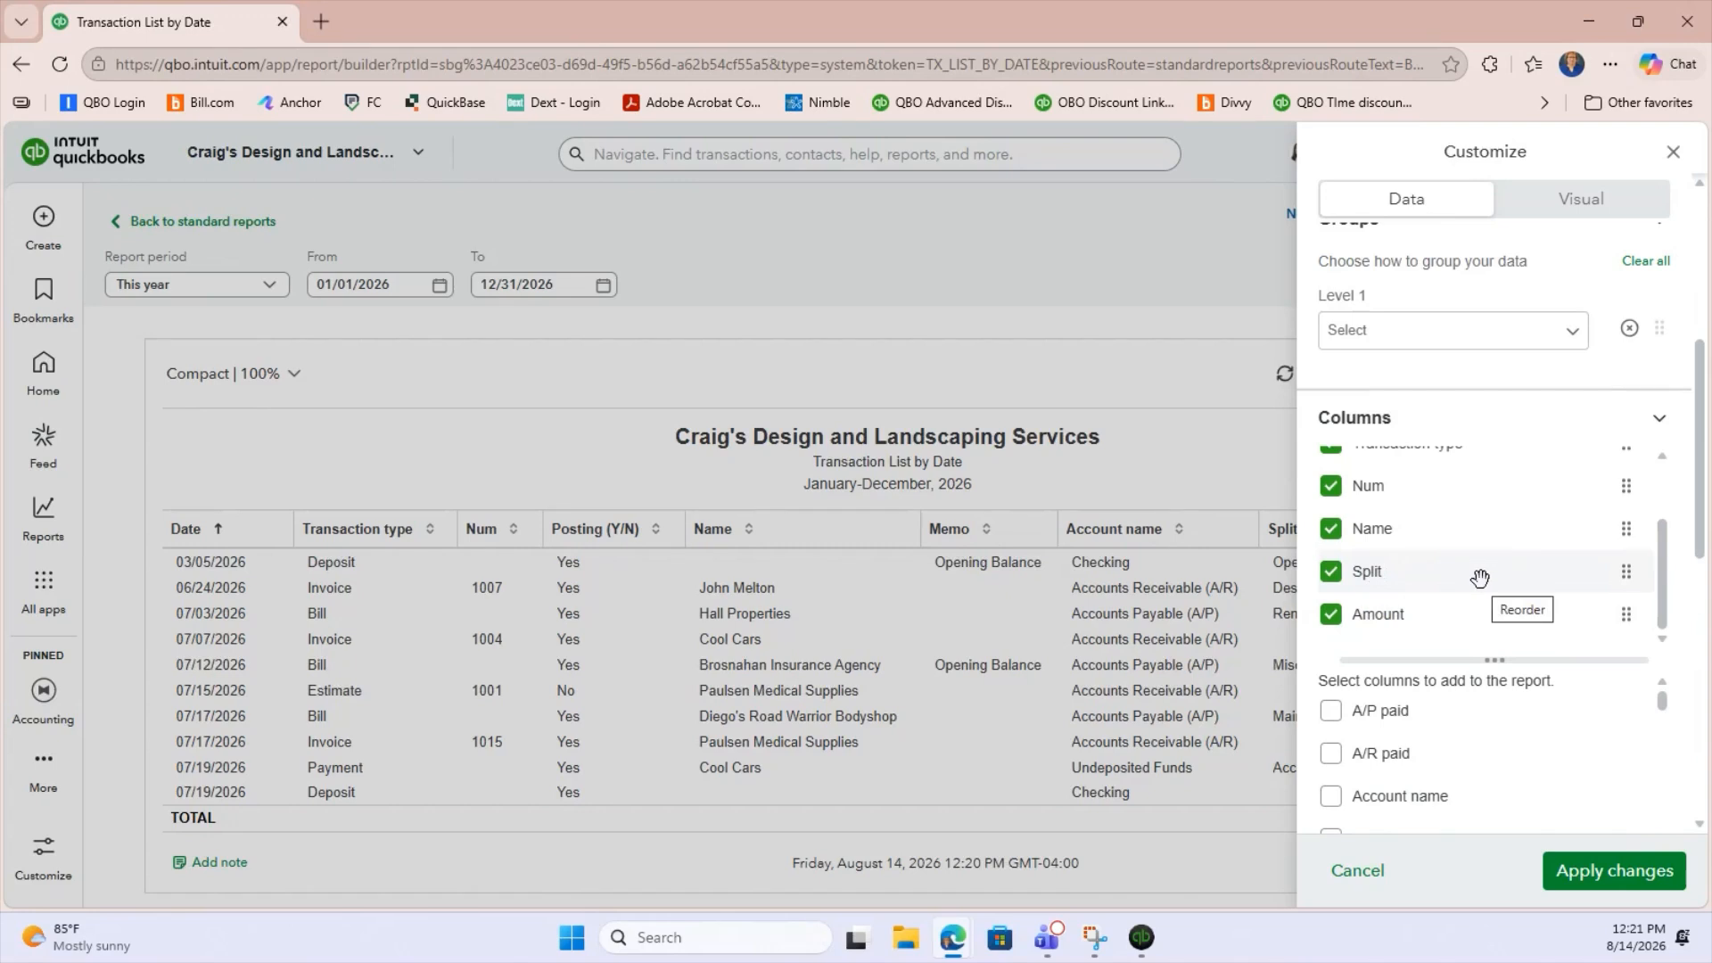
pyautogui.scroll(-1, 1480, 575)
pyautogui.scroll(-1, 1483, 616)
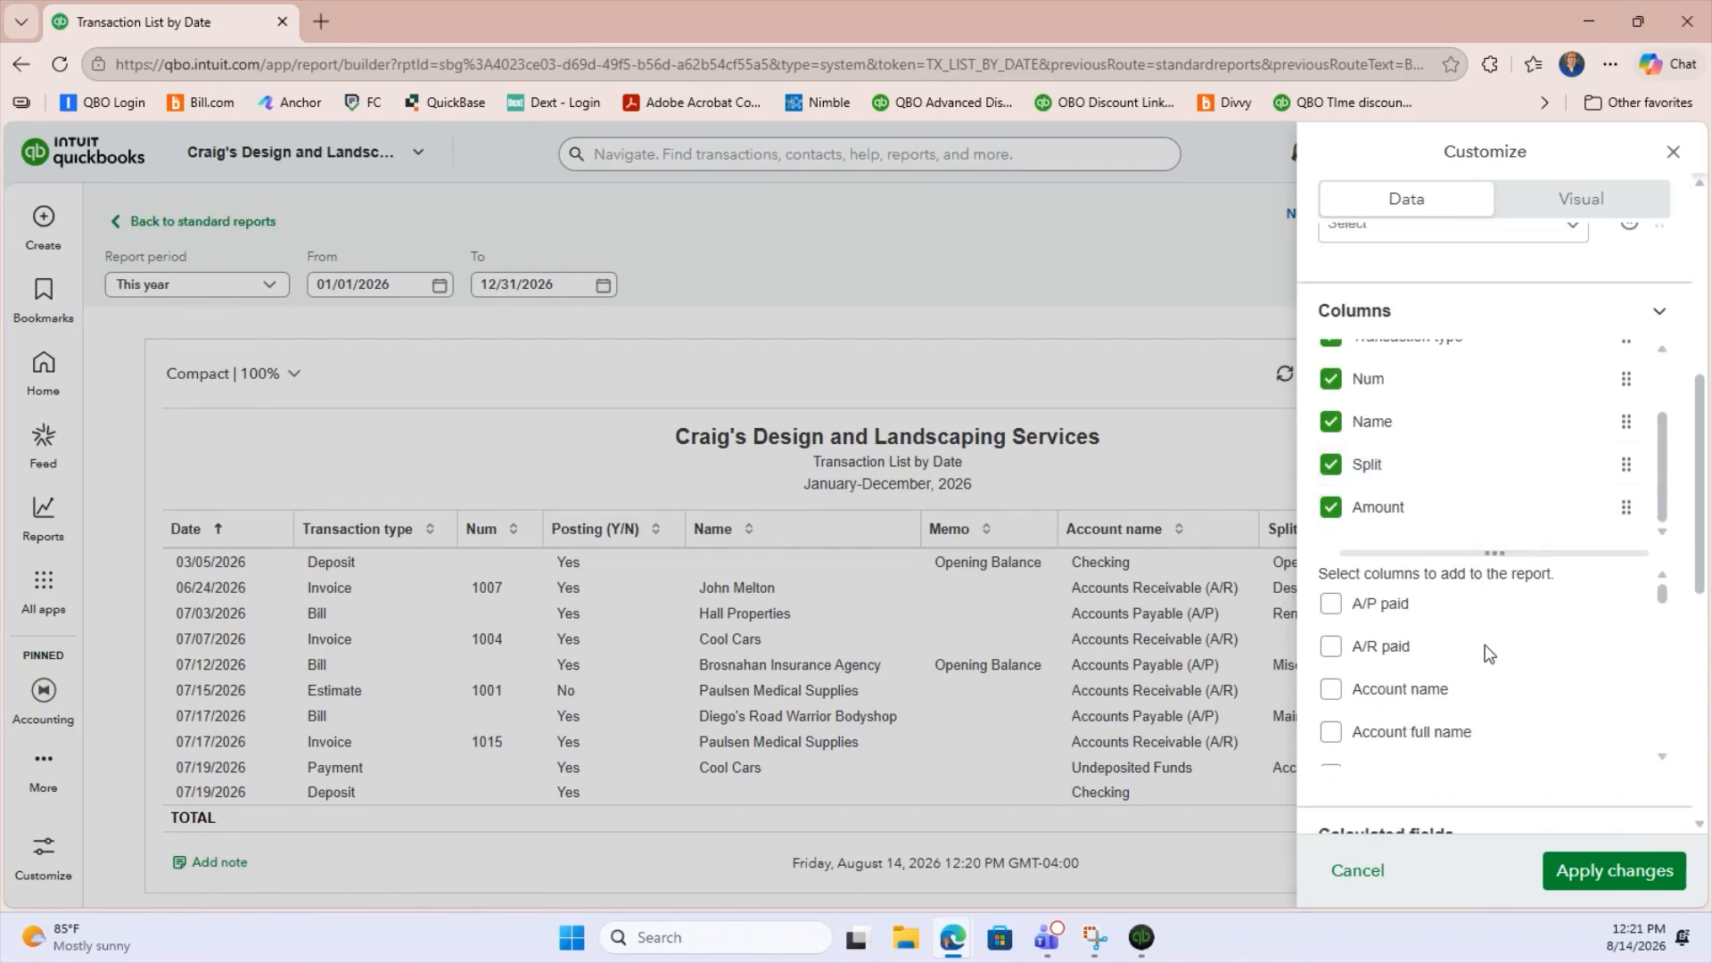
pyautogui.click(1584, 879)
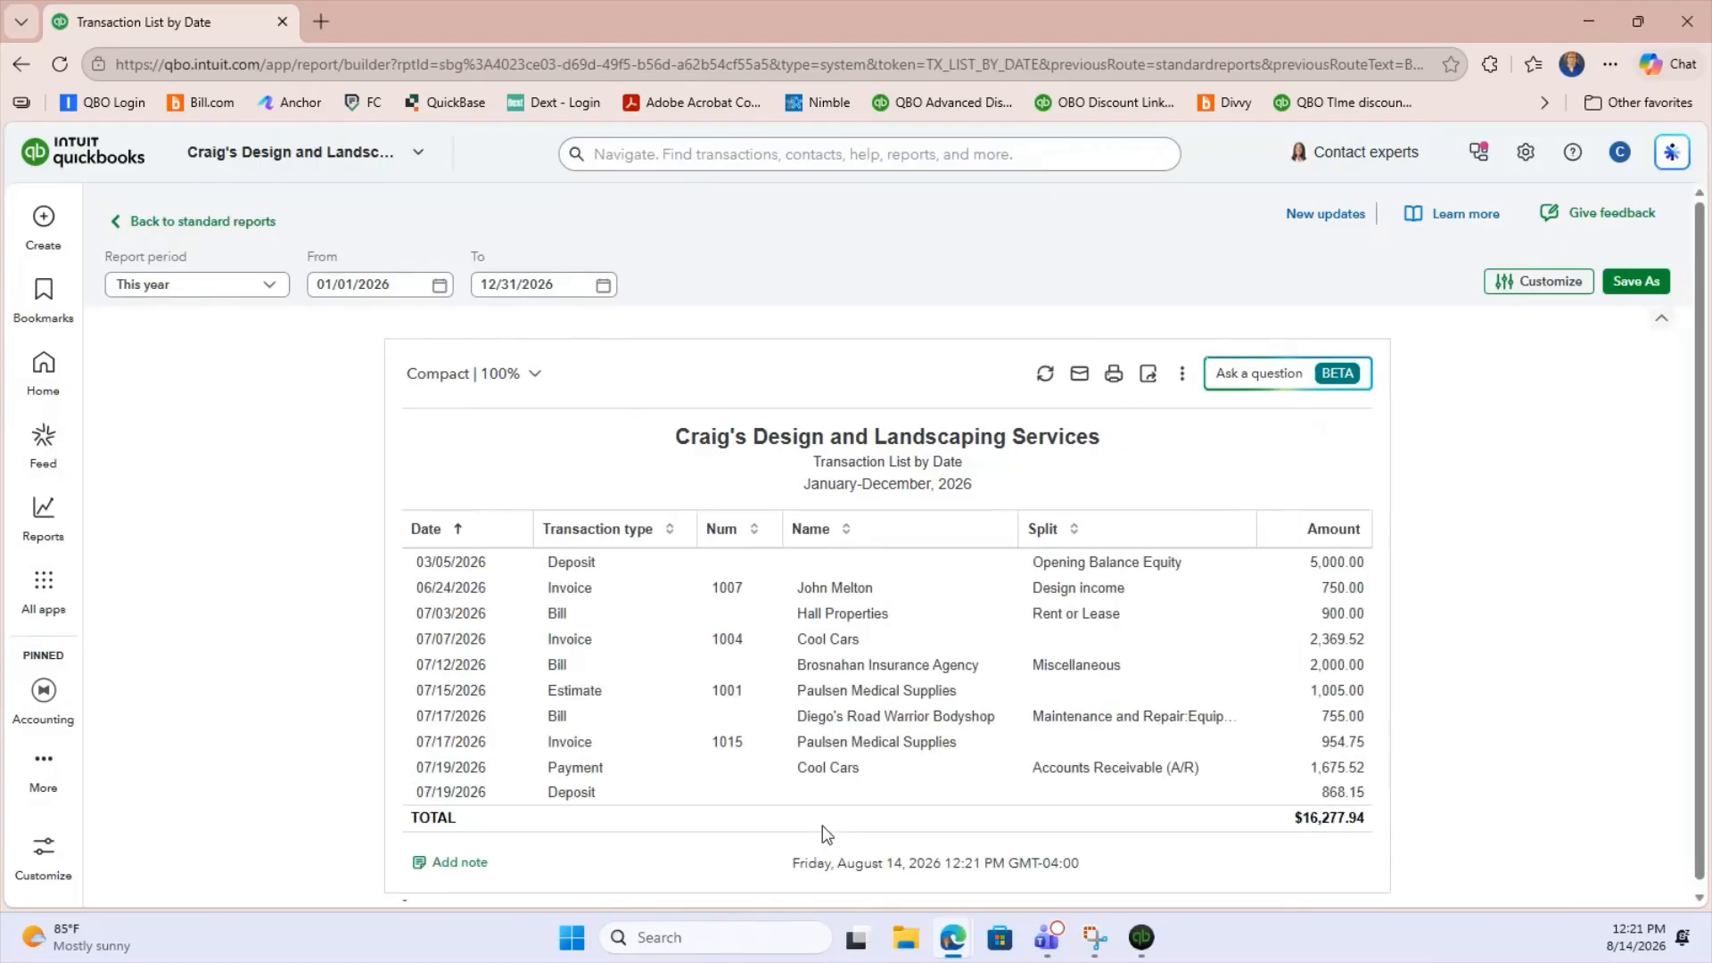
# Rename the report title to "Transactions greater than $750.00".
pyautogui.click(1351, 531)
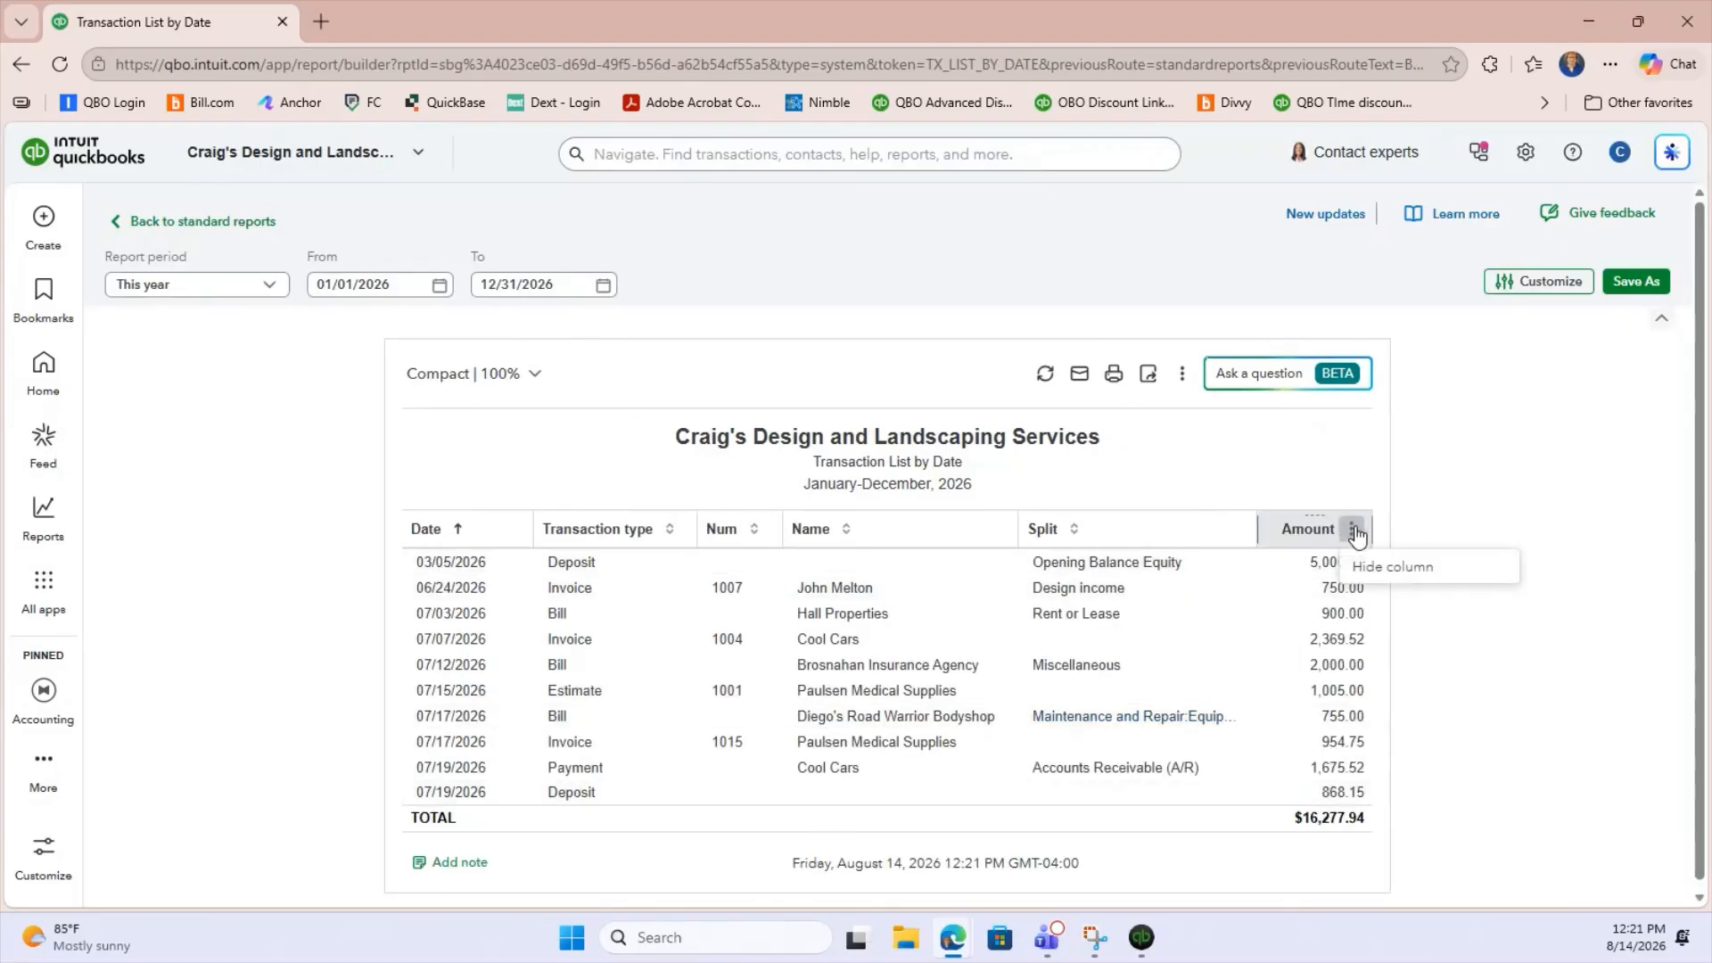
pyautogui.click(1304, 534)
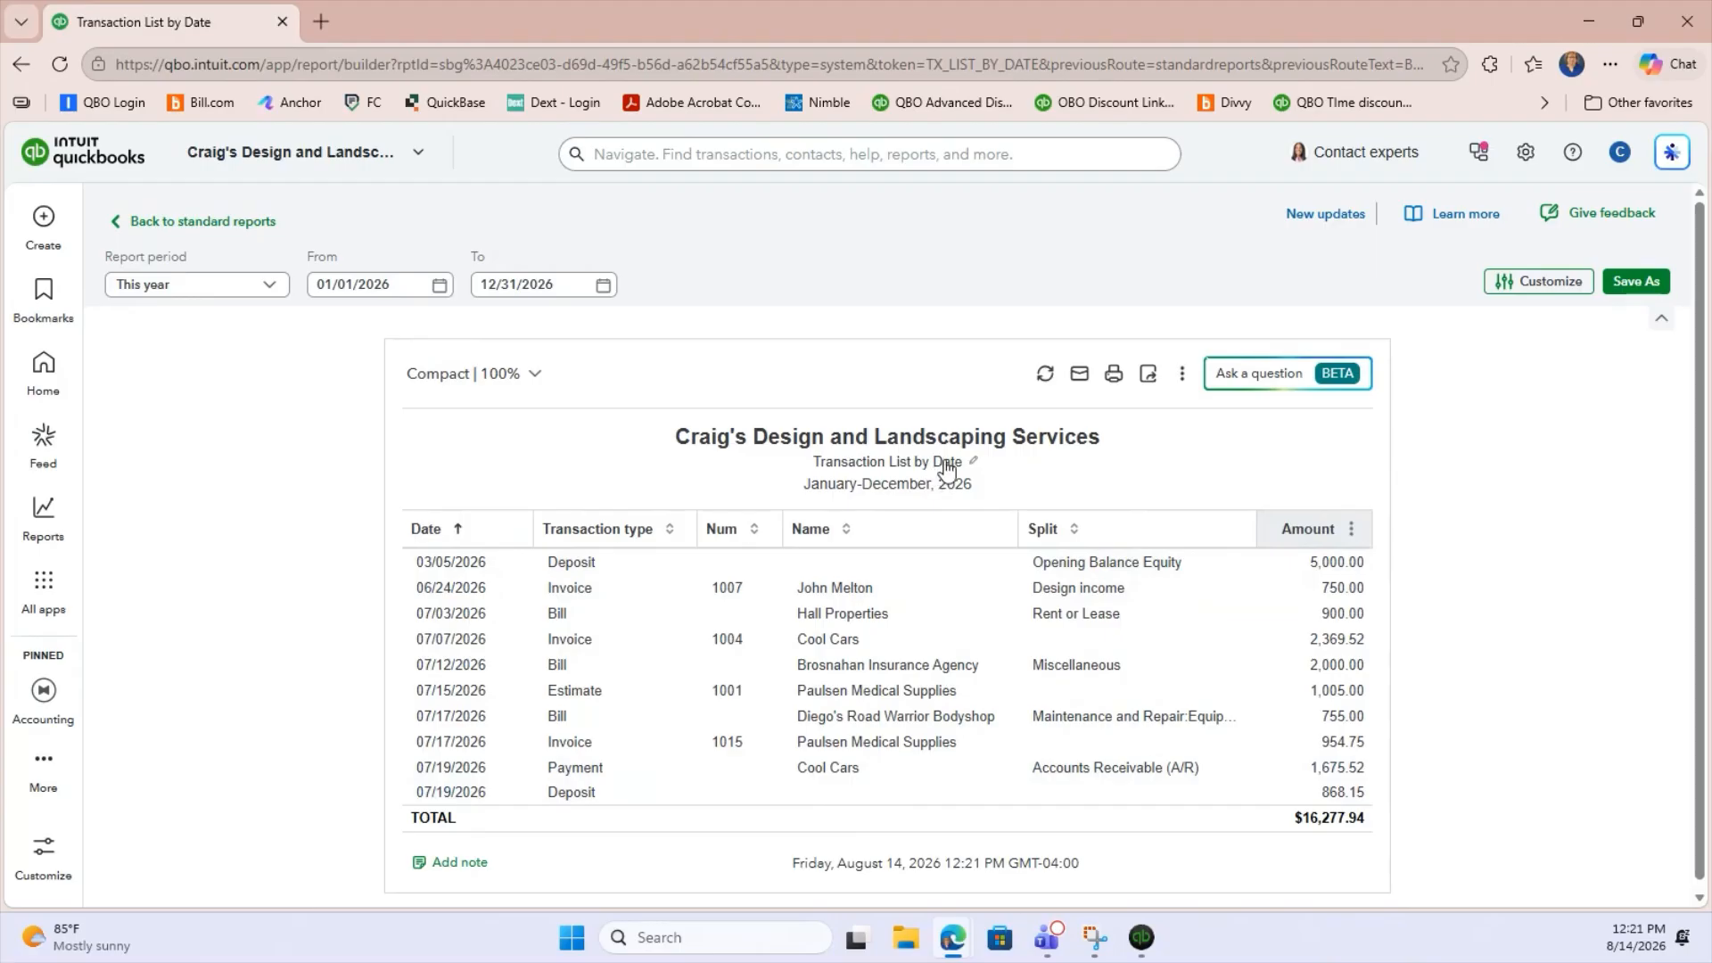
pyautogui.click(977, 460)
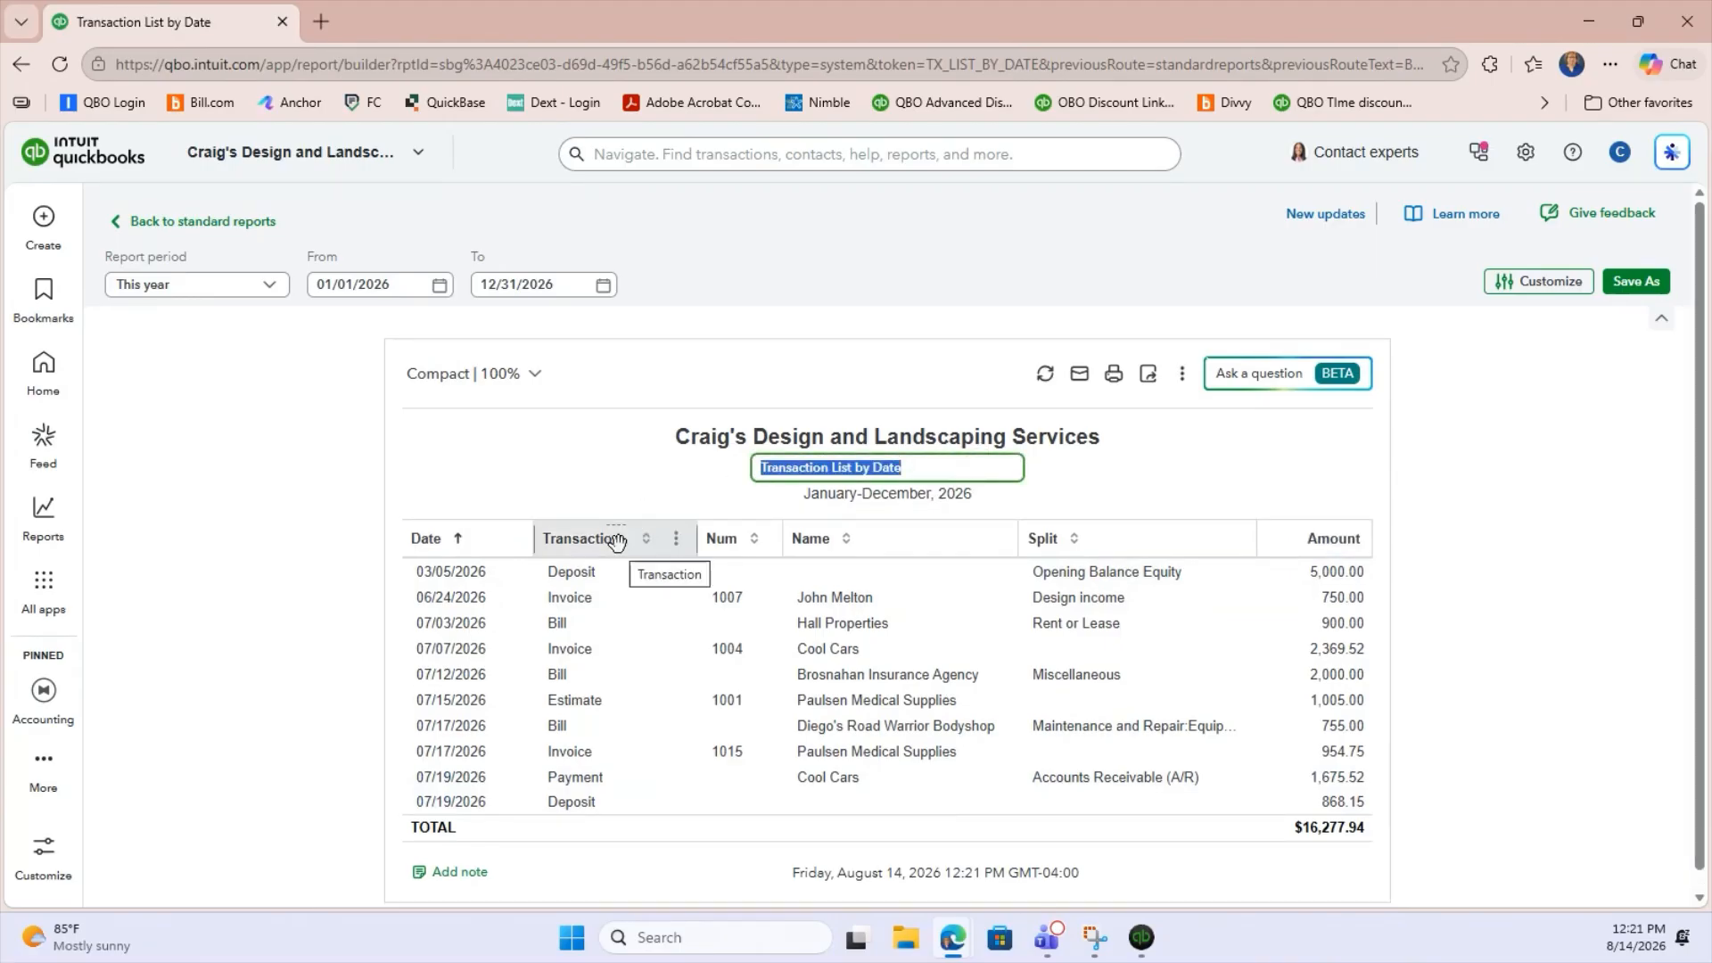
pyautogui.write('Transact')
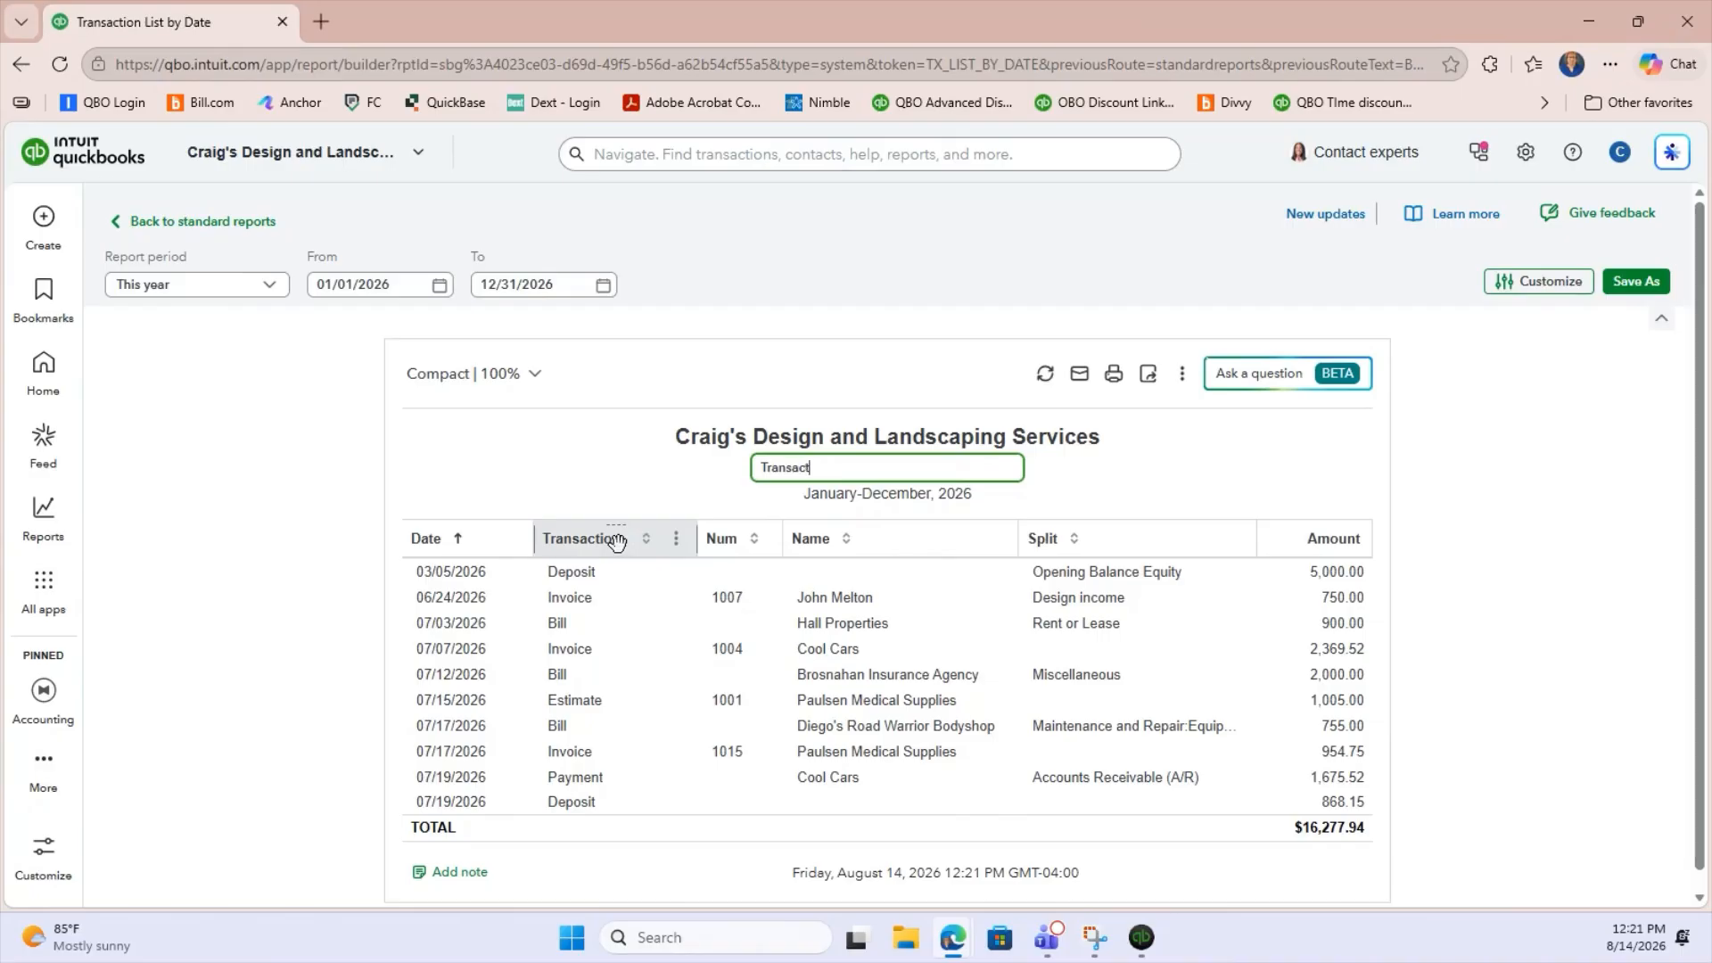
pyautogui.write('io')
pyautogui.write('tion')
pyautogui.write('s greater than')
pyautogui.write(' $750.00')
pyautogui.press('Return')
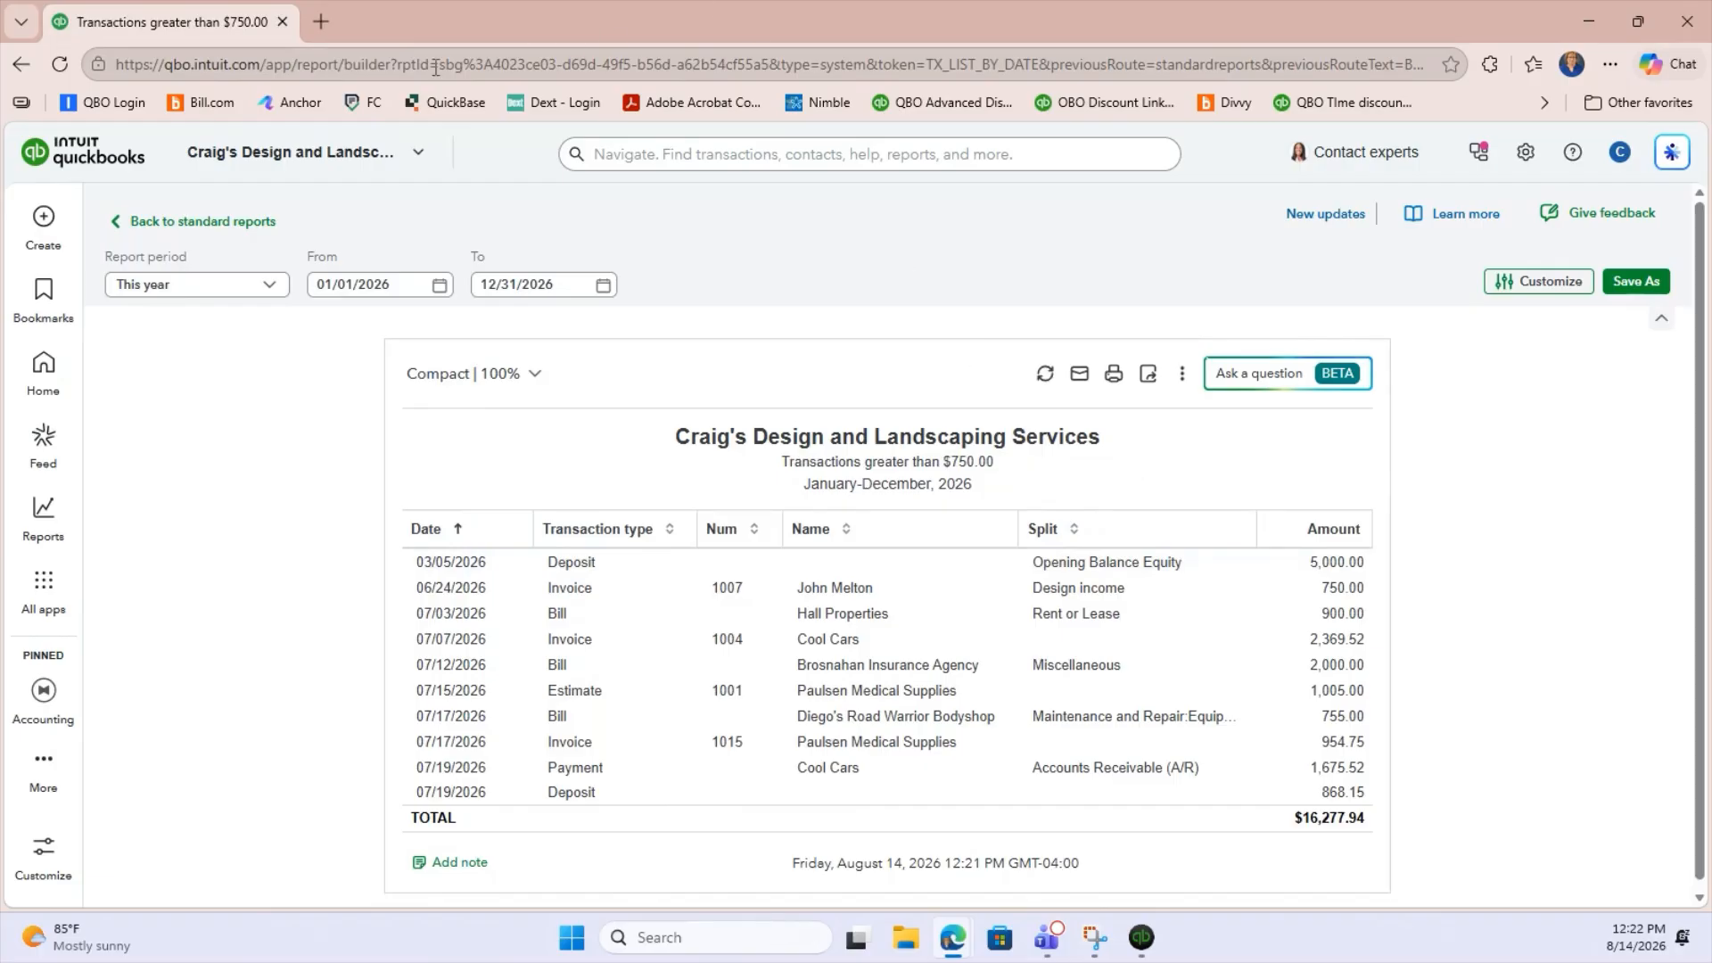
# Change the report period to This fiscal year to last month.
pyautogui.click(171, 285)
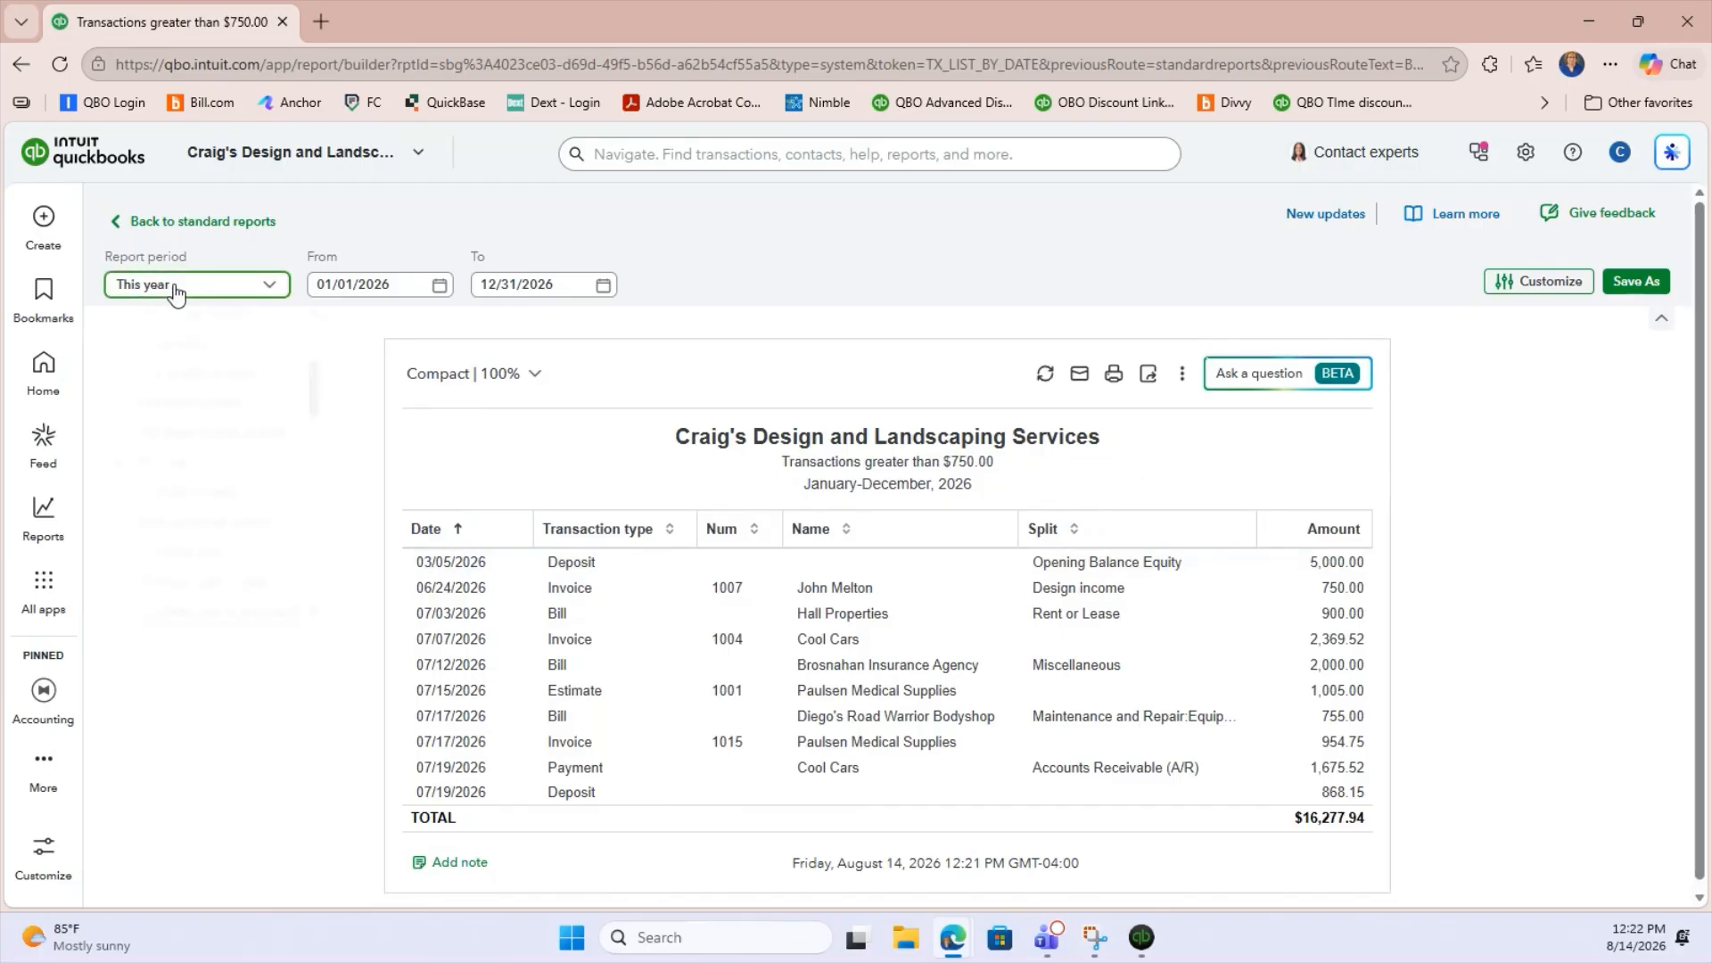
pyautogui.scroll(-1, 285, 497)
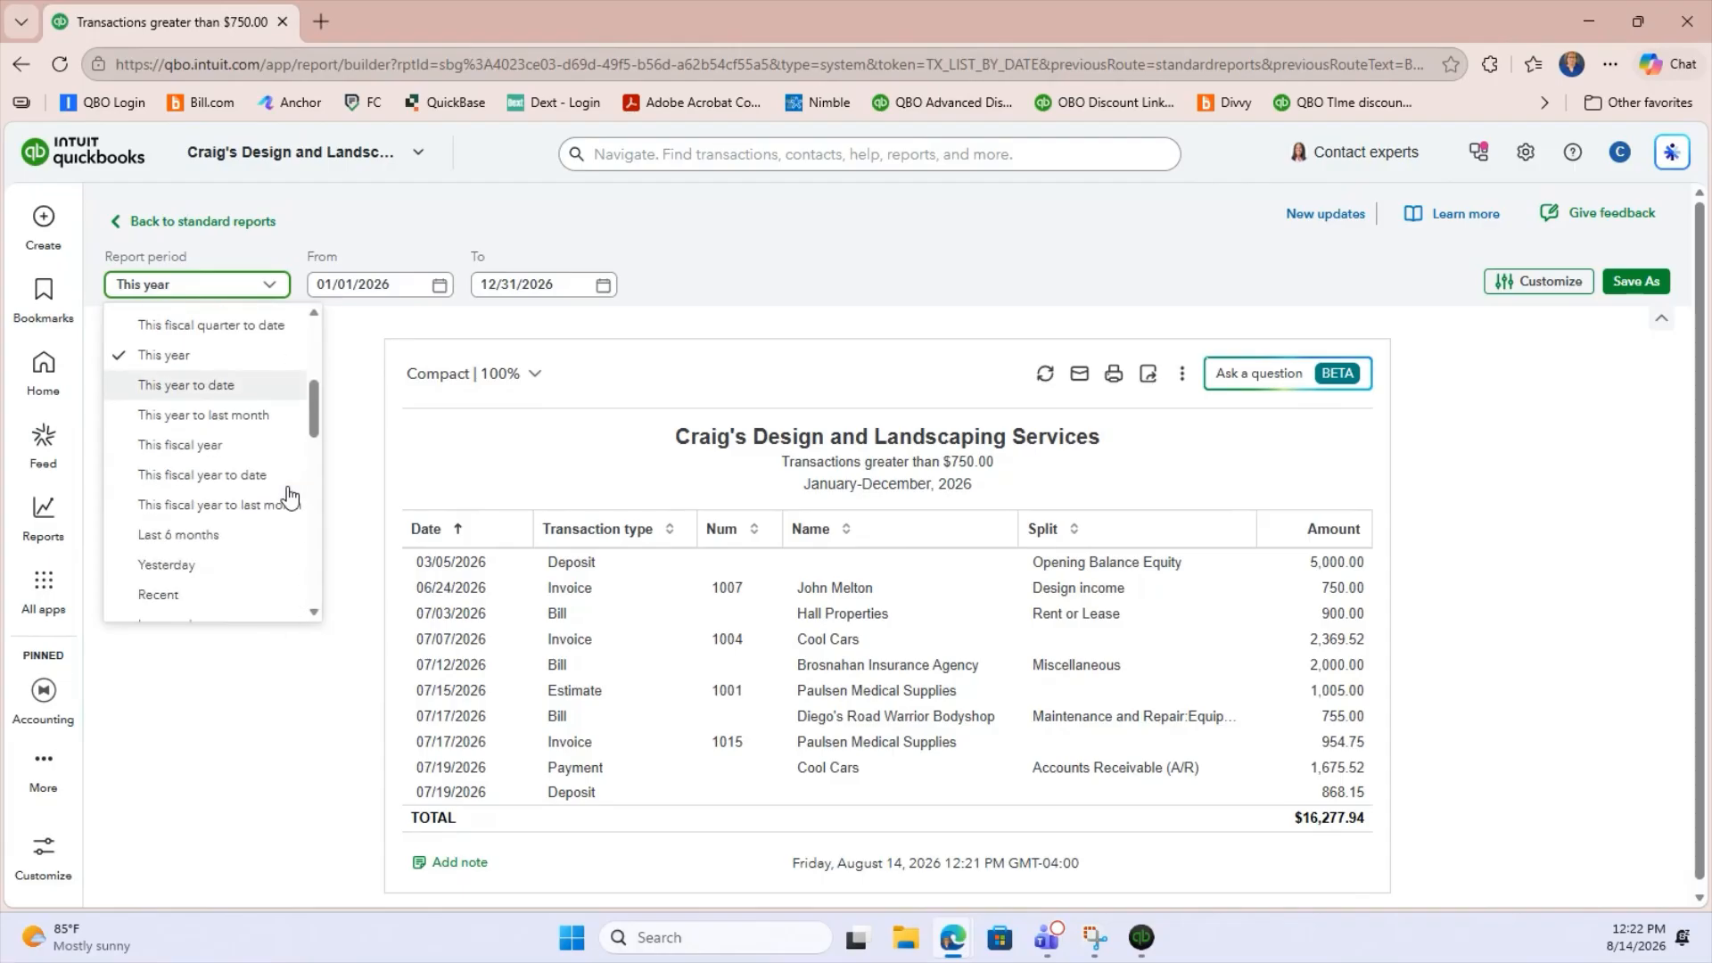
pyautogui.click(278, 506)
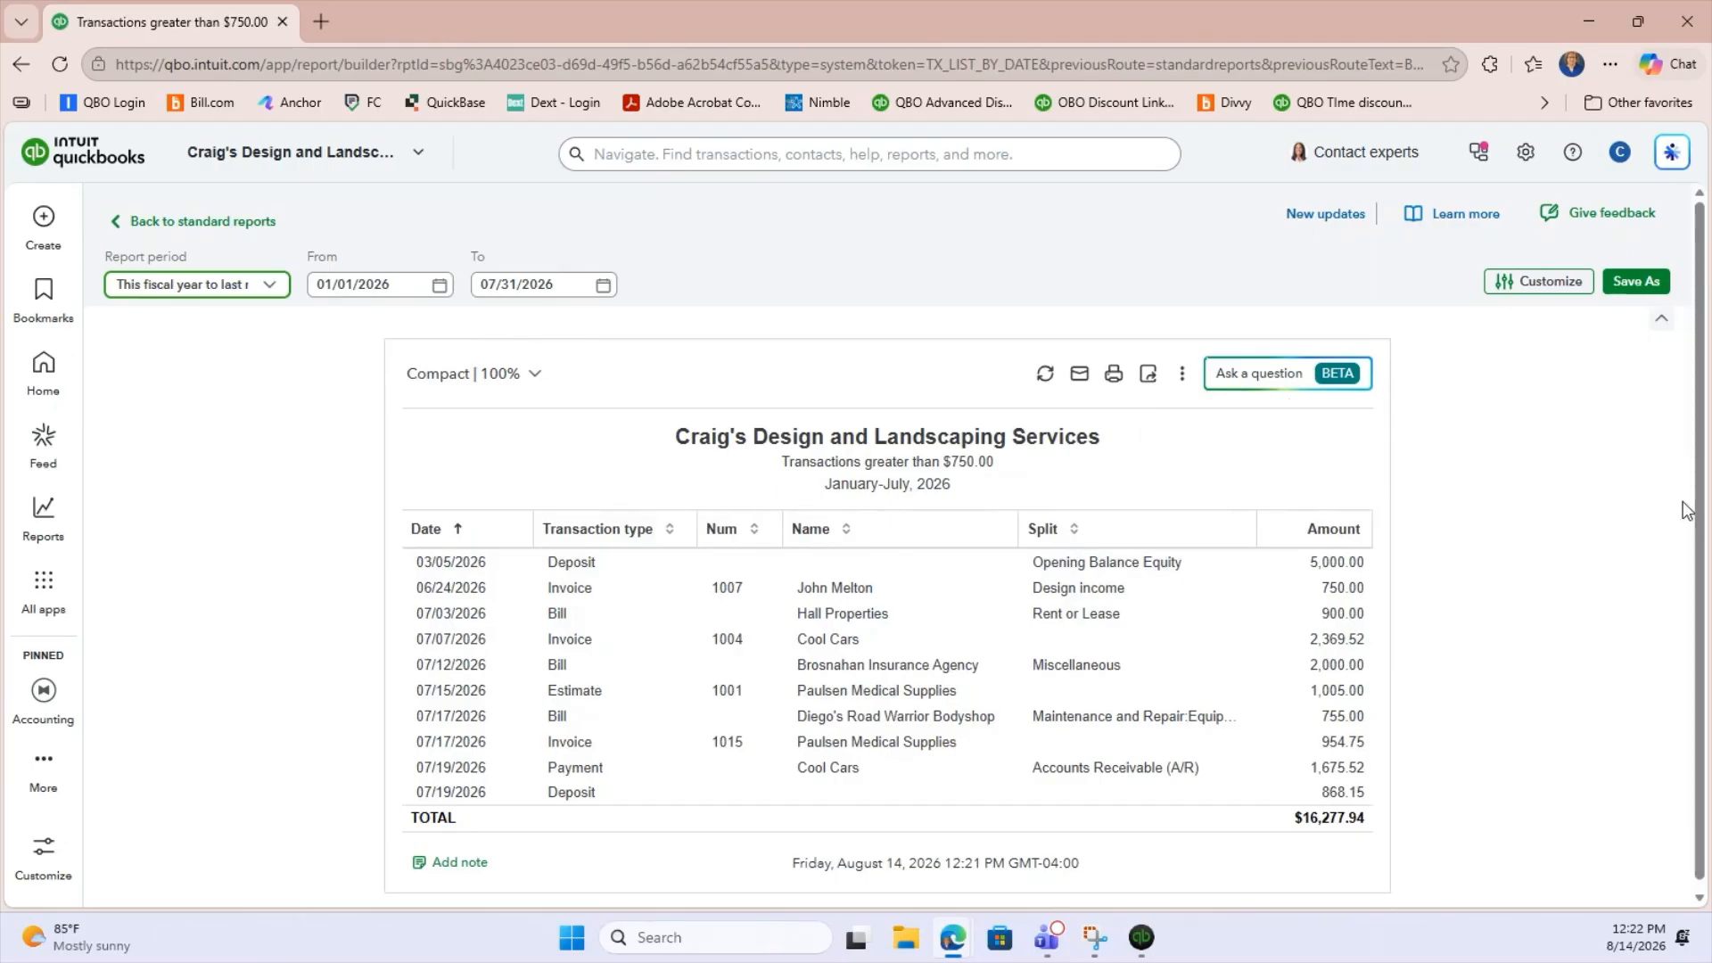
# Start saving the customized report as a new report named "Transaction List by Date" and share it with All.
pyautogui.click(1641, 294)
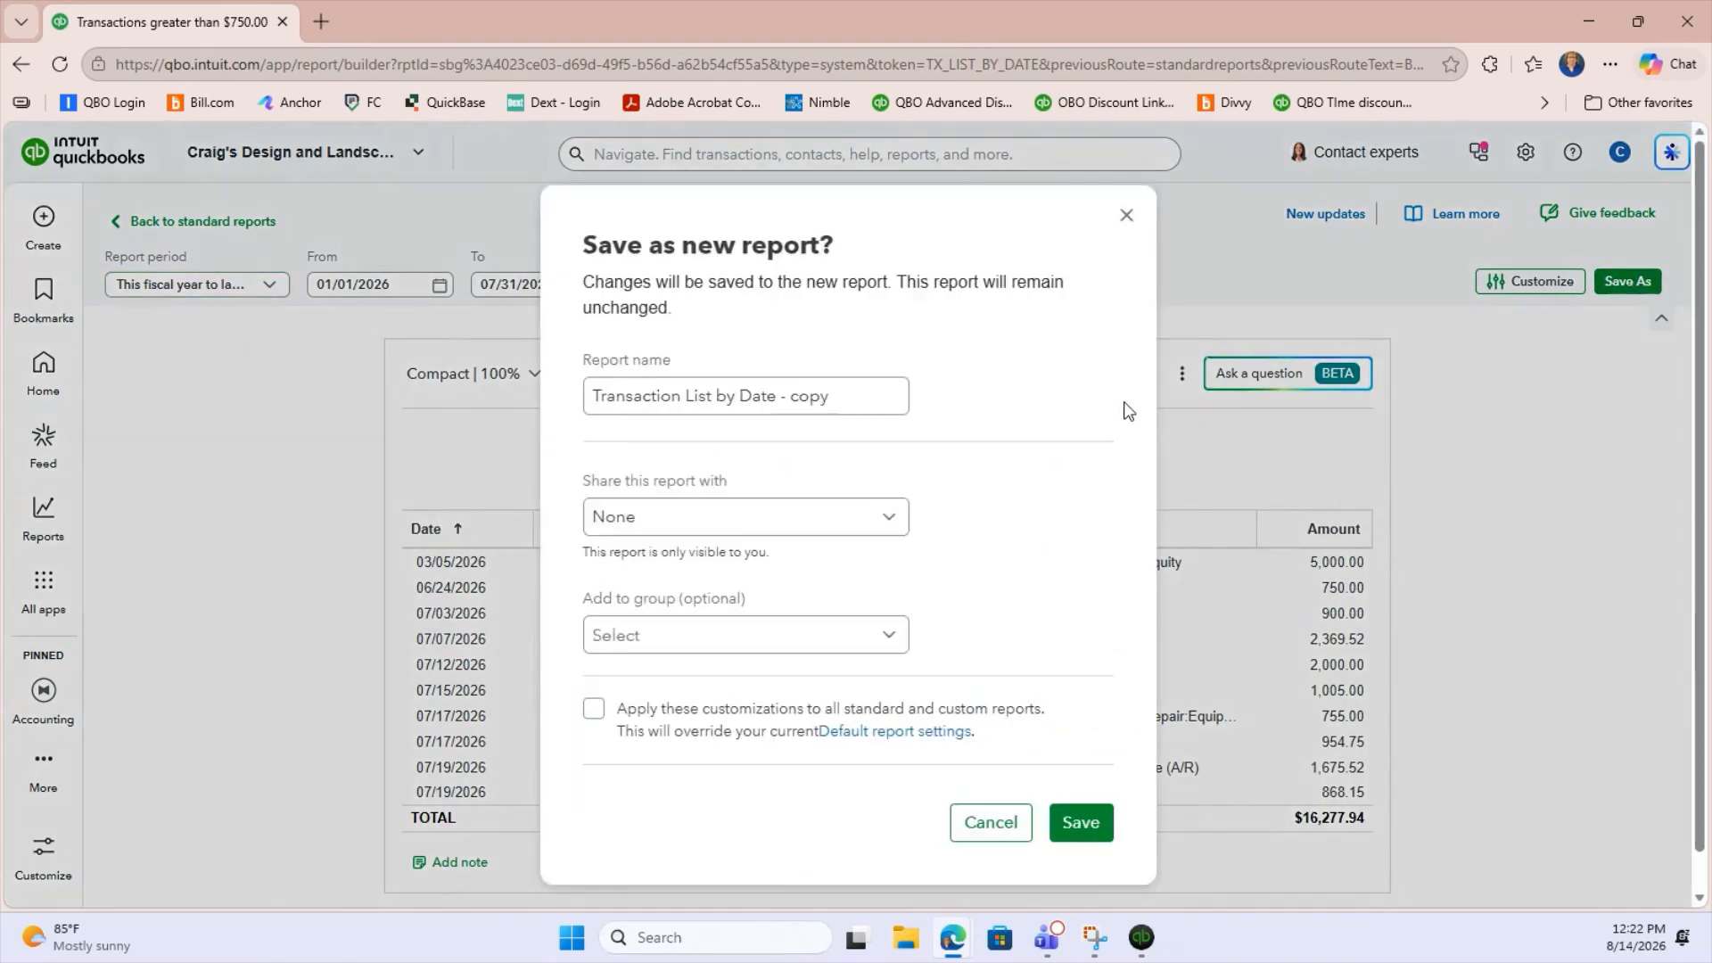
pyautogui.moveTo(778, 397); pyautogui.dragTo(863, 396)
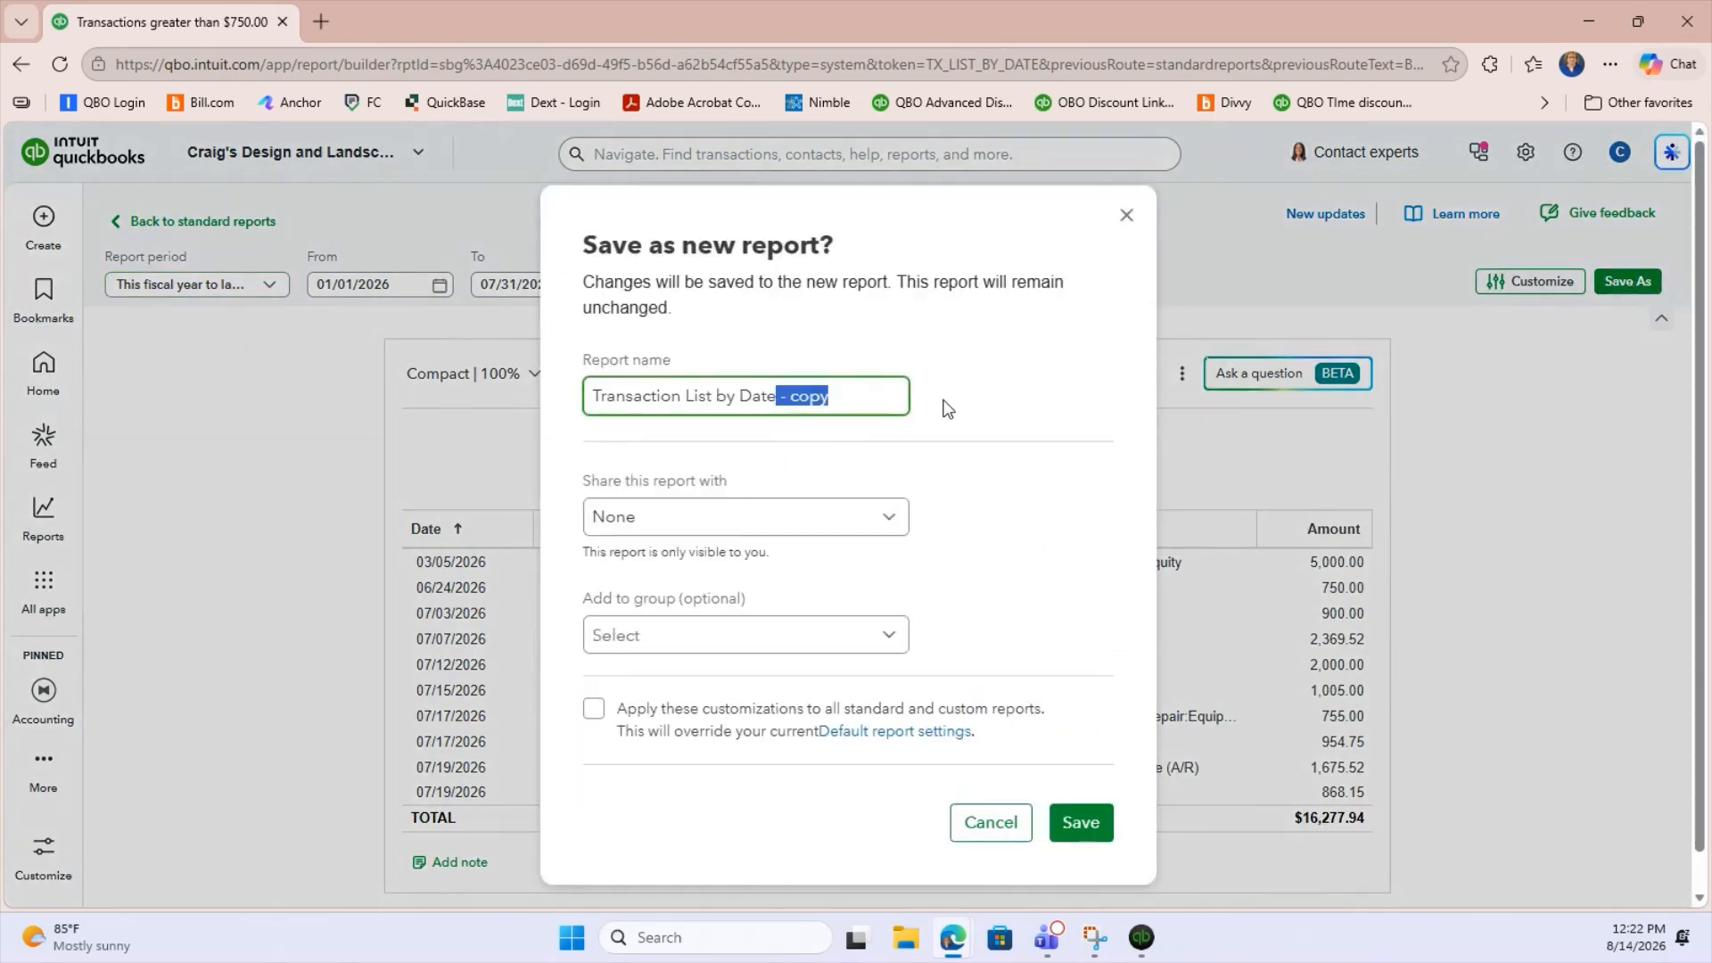
pyautogui.press('BackSpace')
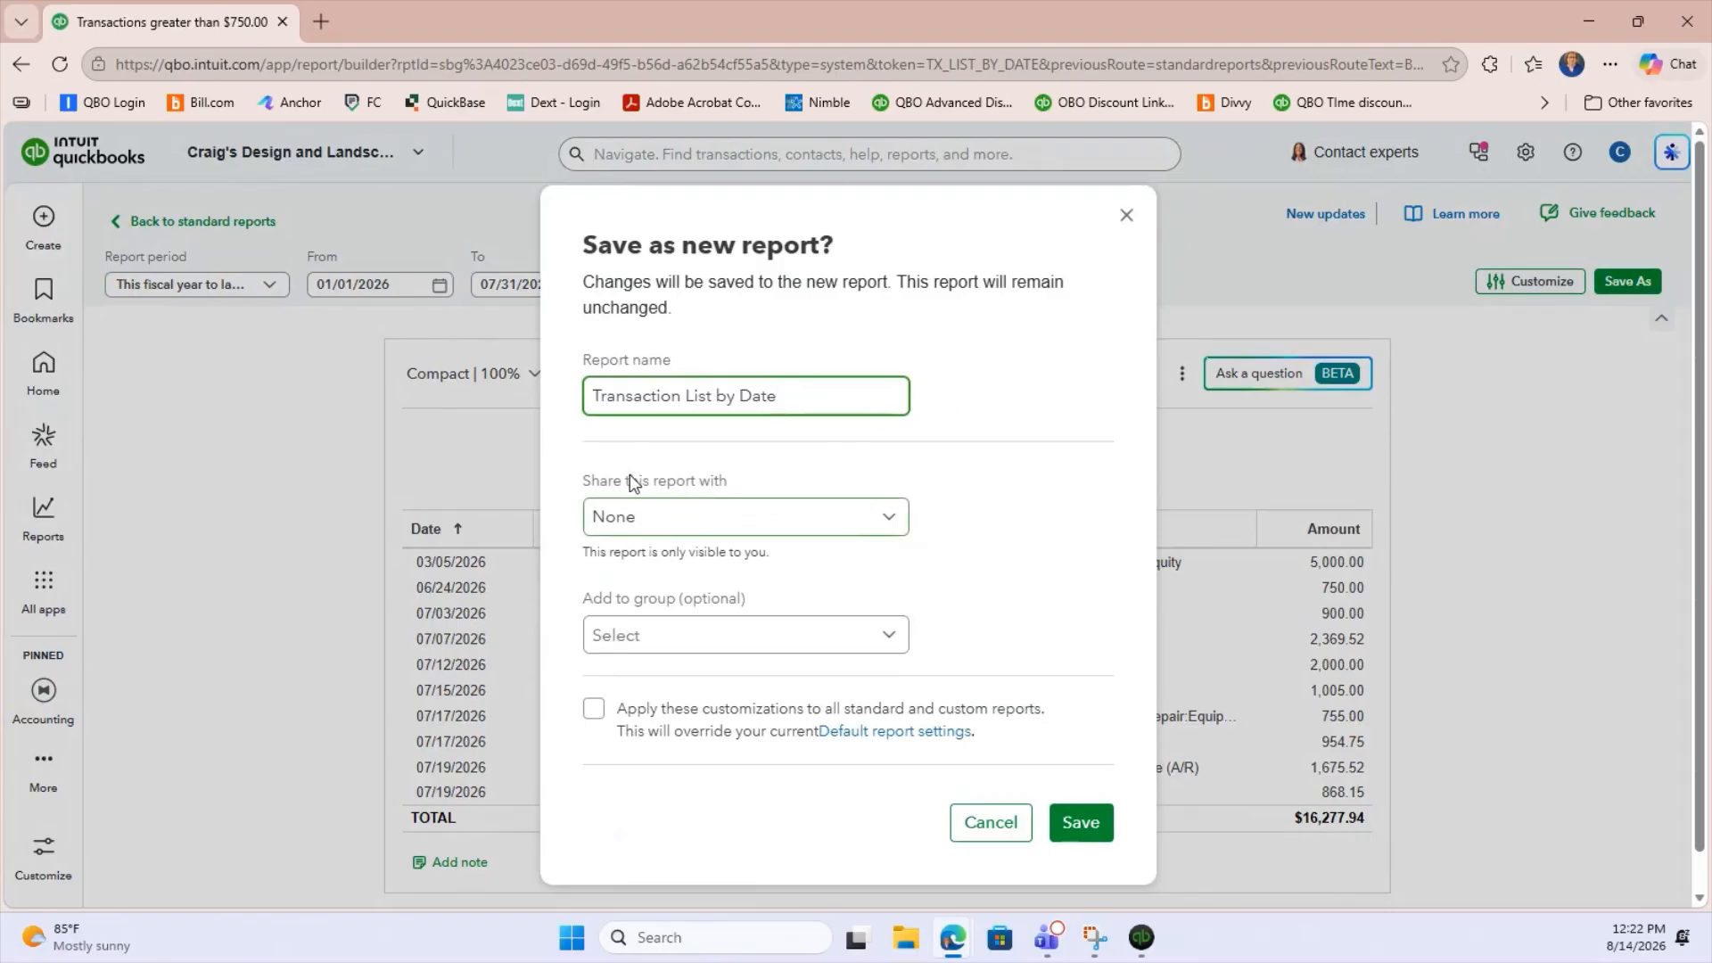
pyautogui.click(612, 525)
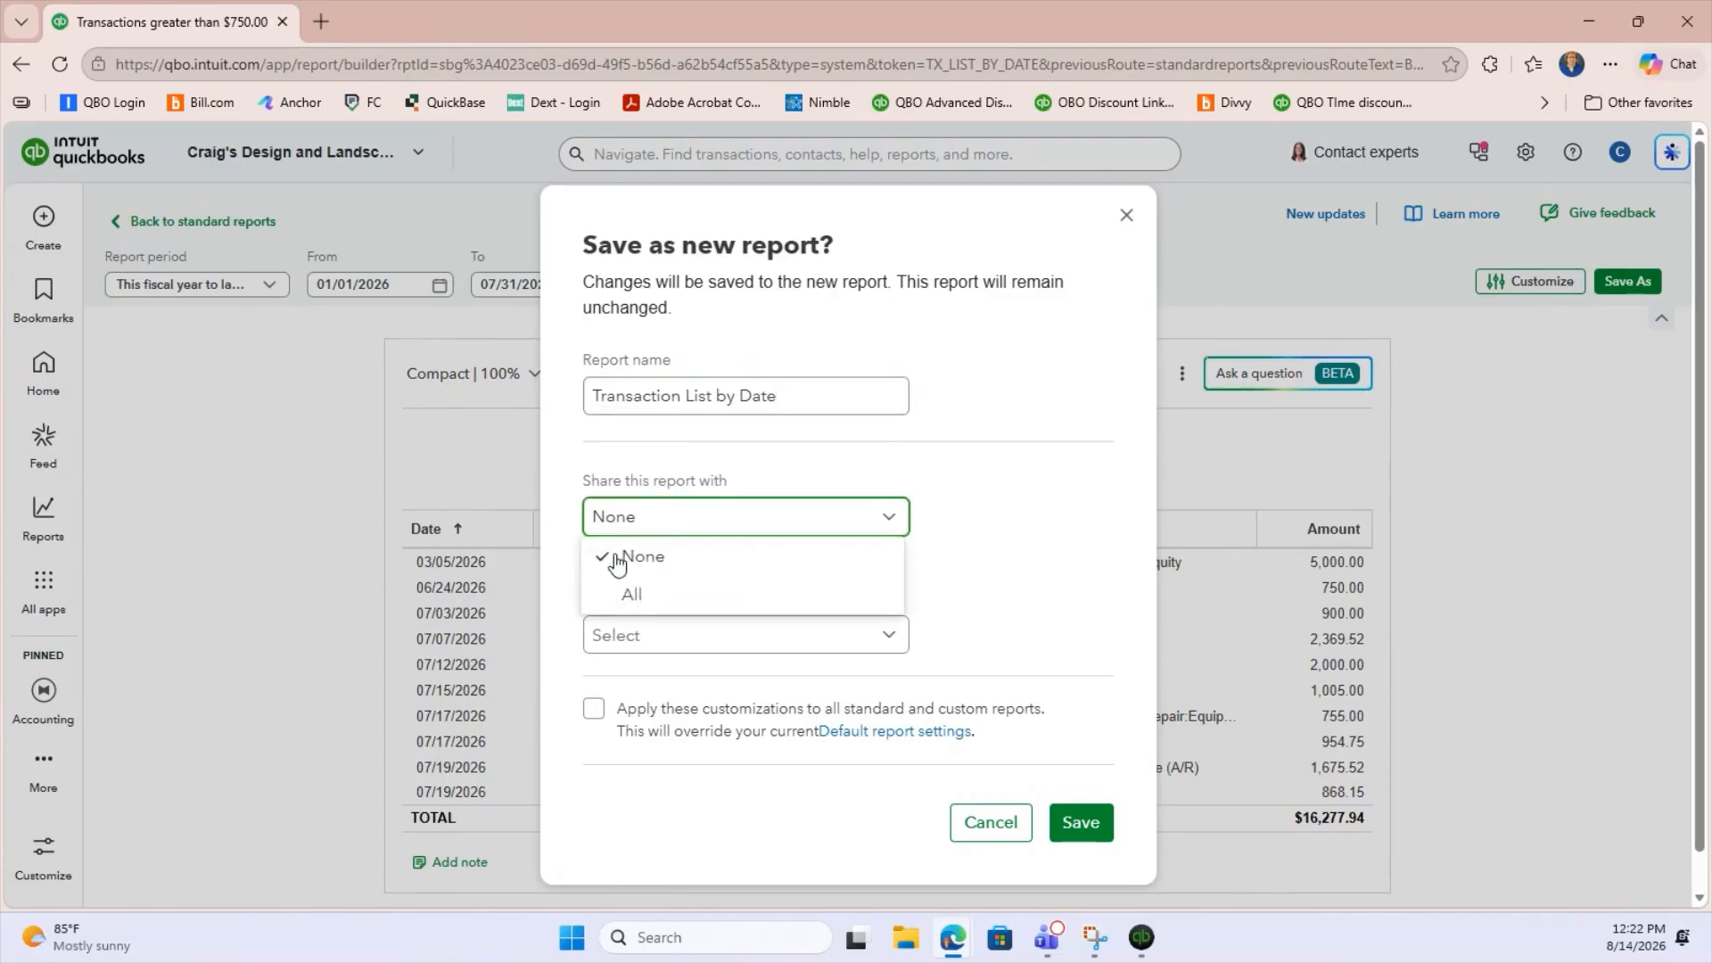
pyautogui.click(625, 597)
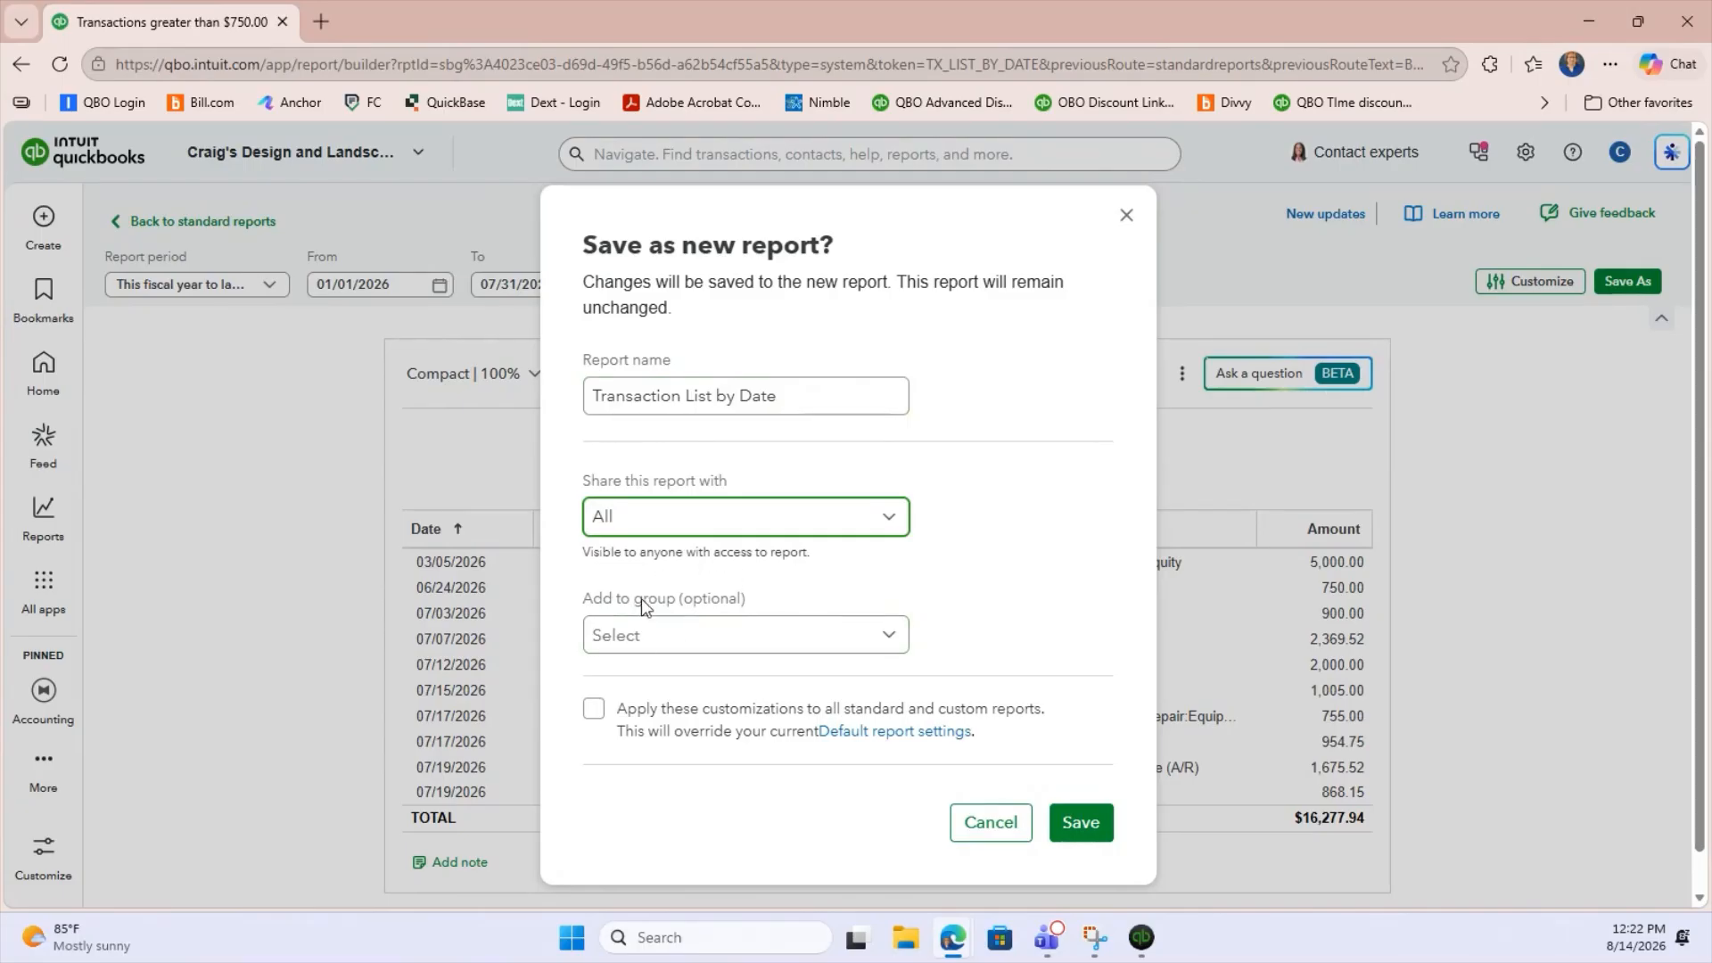
# Add the report to a new group named "My Reports", save it and close the save dialog.
pyautogui.click(625, 643)
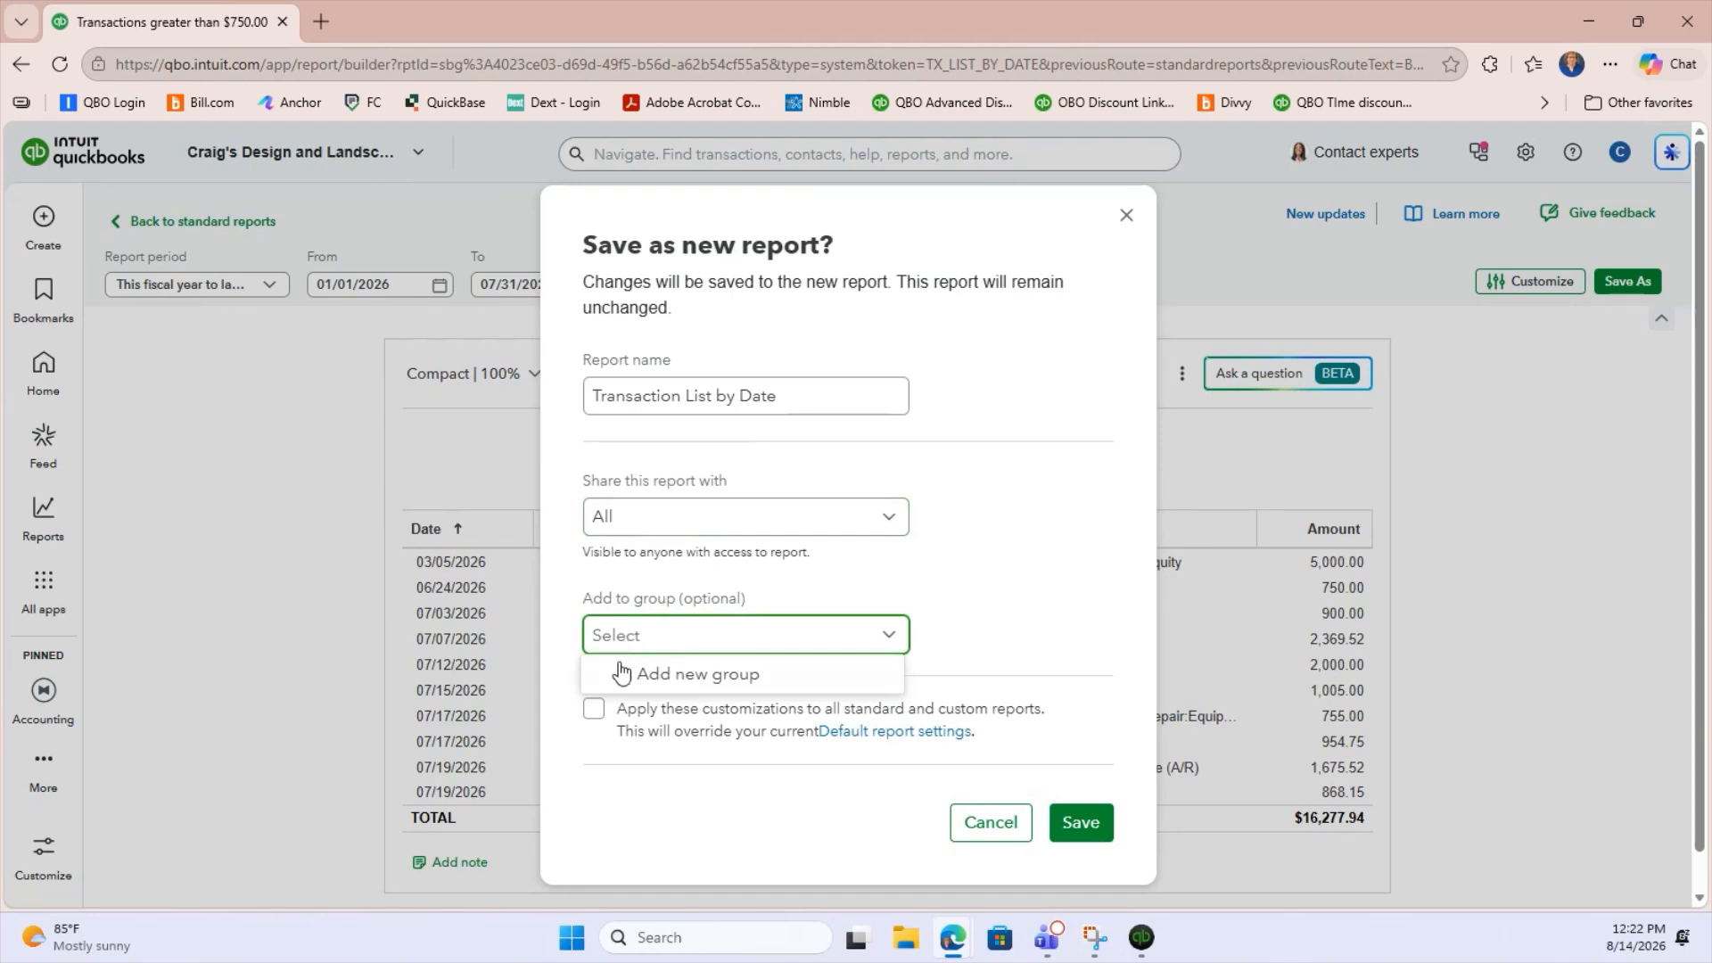
pyautogui.click(709, 683)
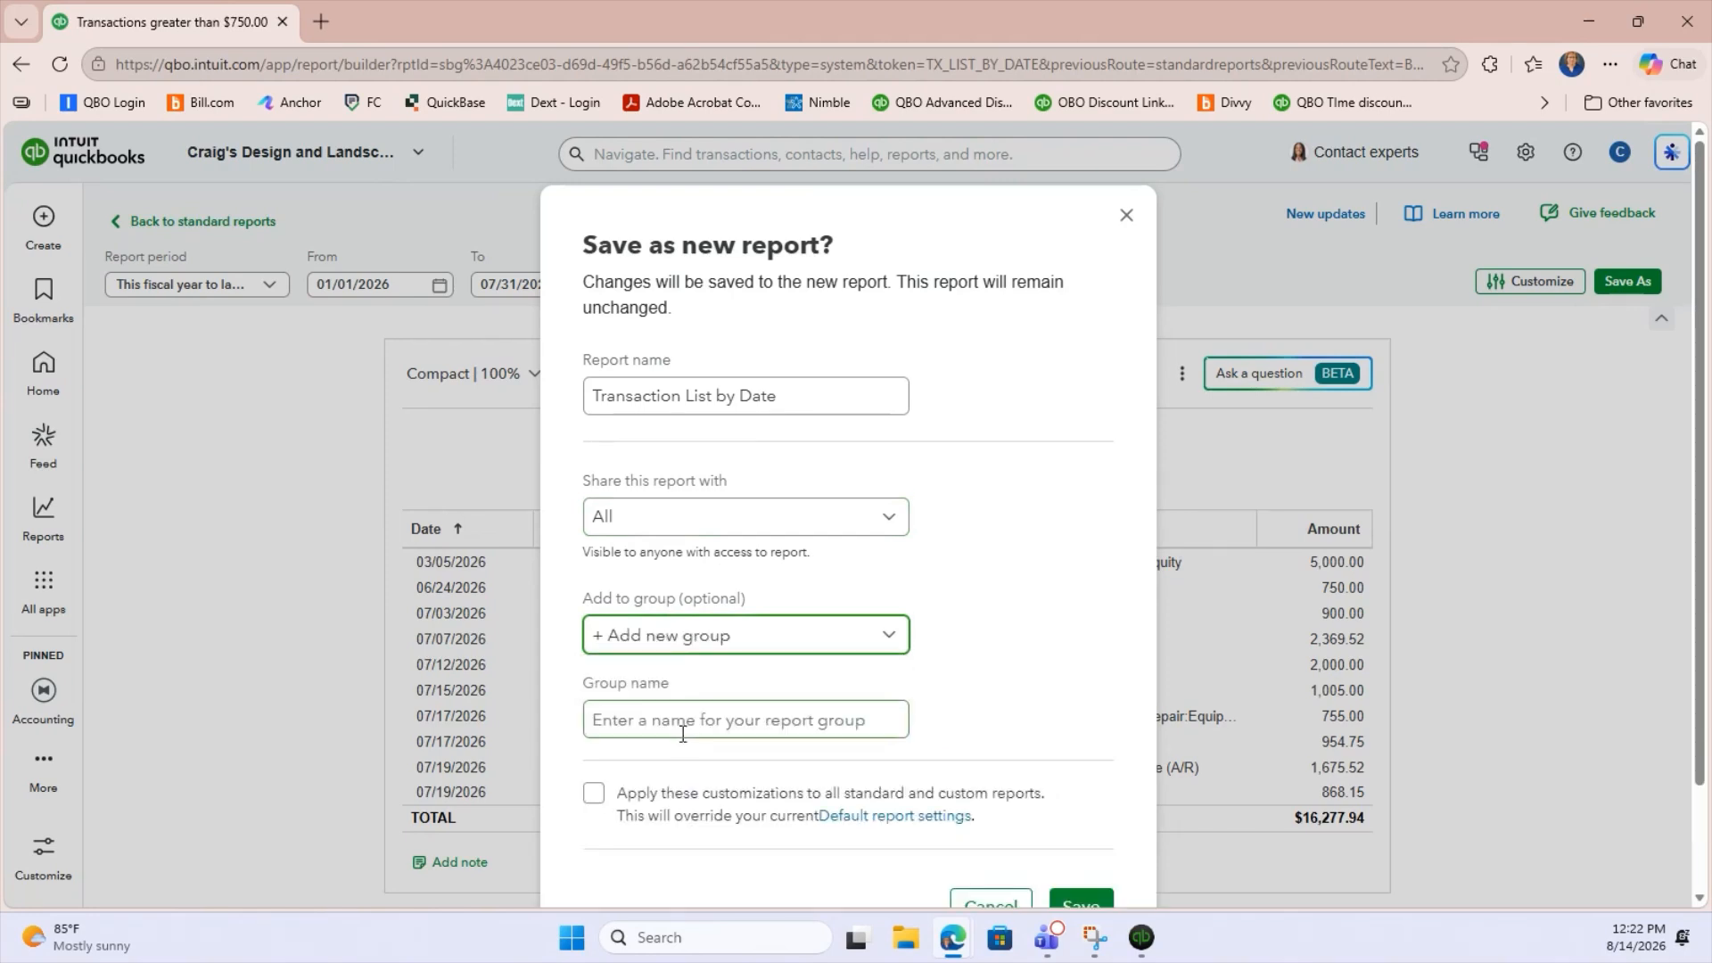
pyautogui.click(674, 727)
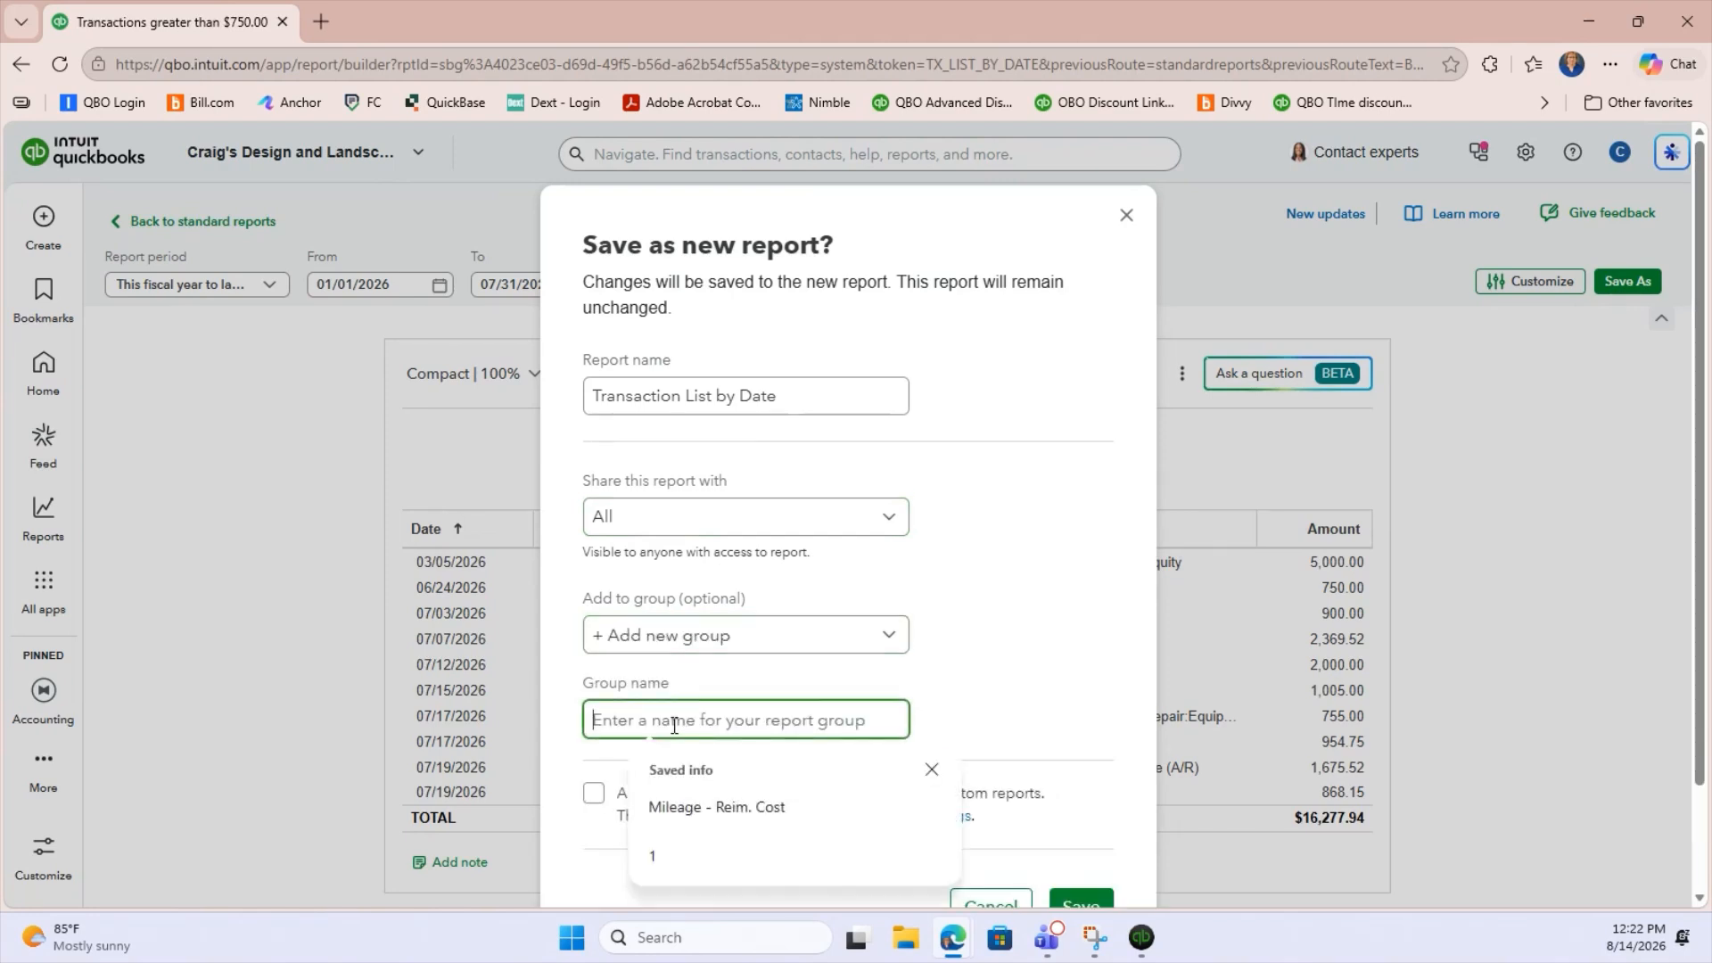
pyautogui.write('Cu')
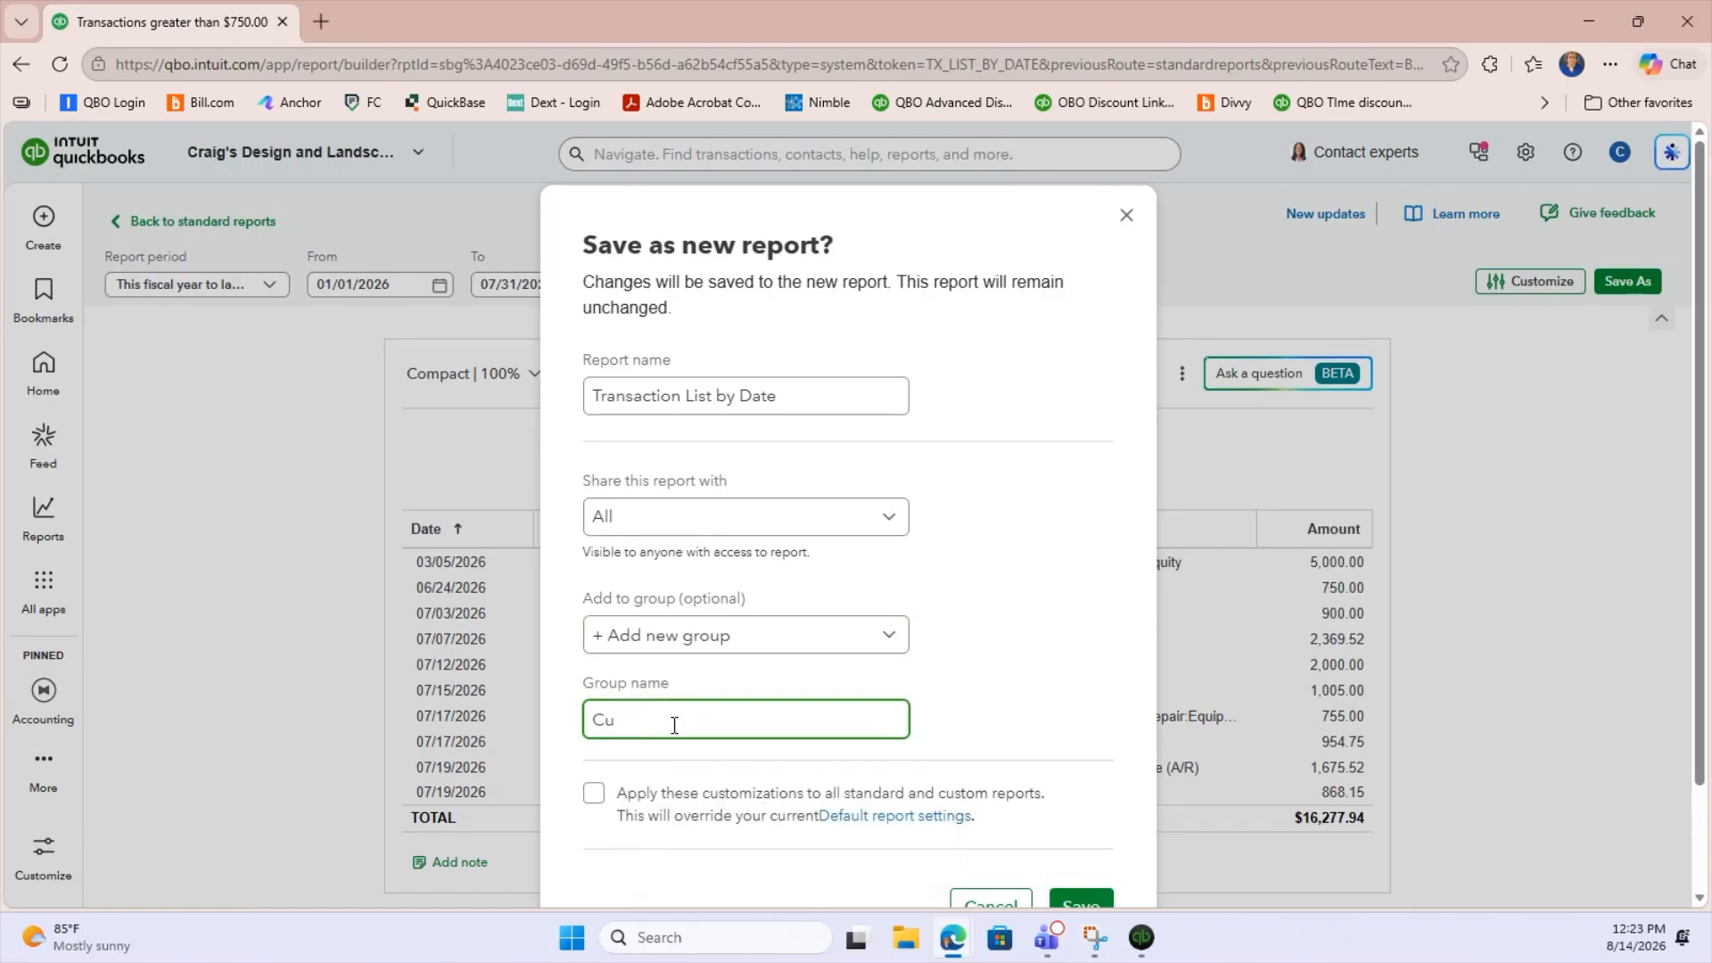
pyautogui.press('BackSpace')
pyautogui.write('My Reports')
pyautogui.scroll(-2, 1069, 825)
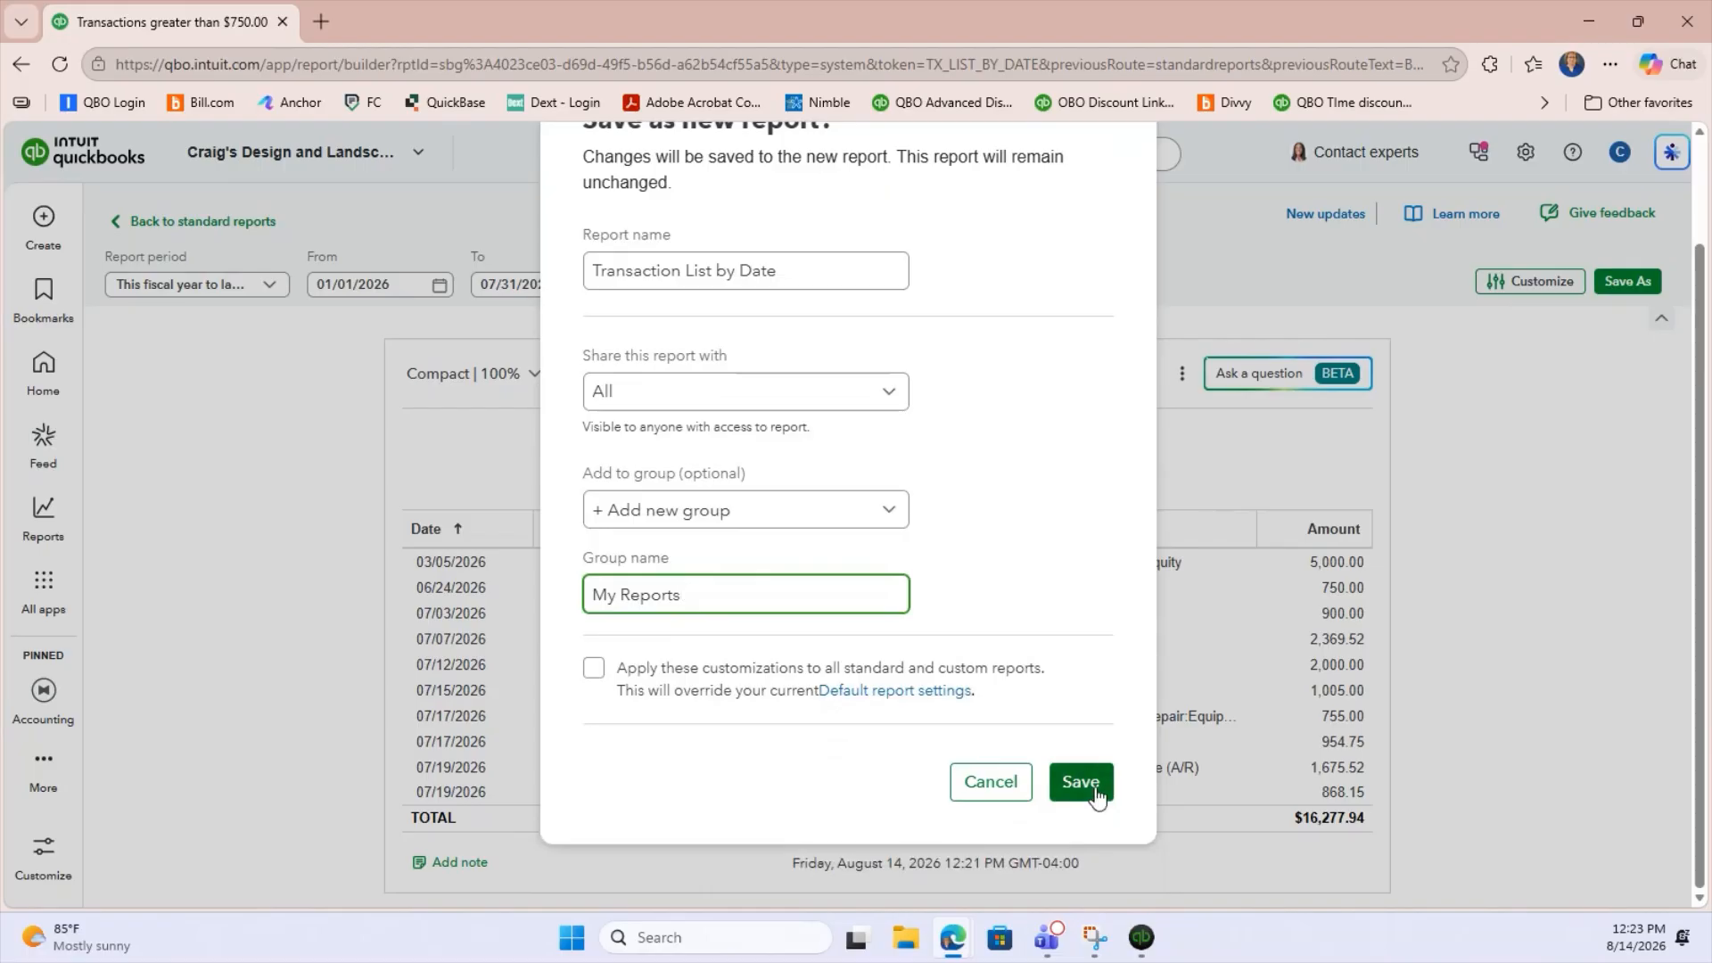
pyautogui.click(1081, 784)
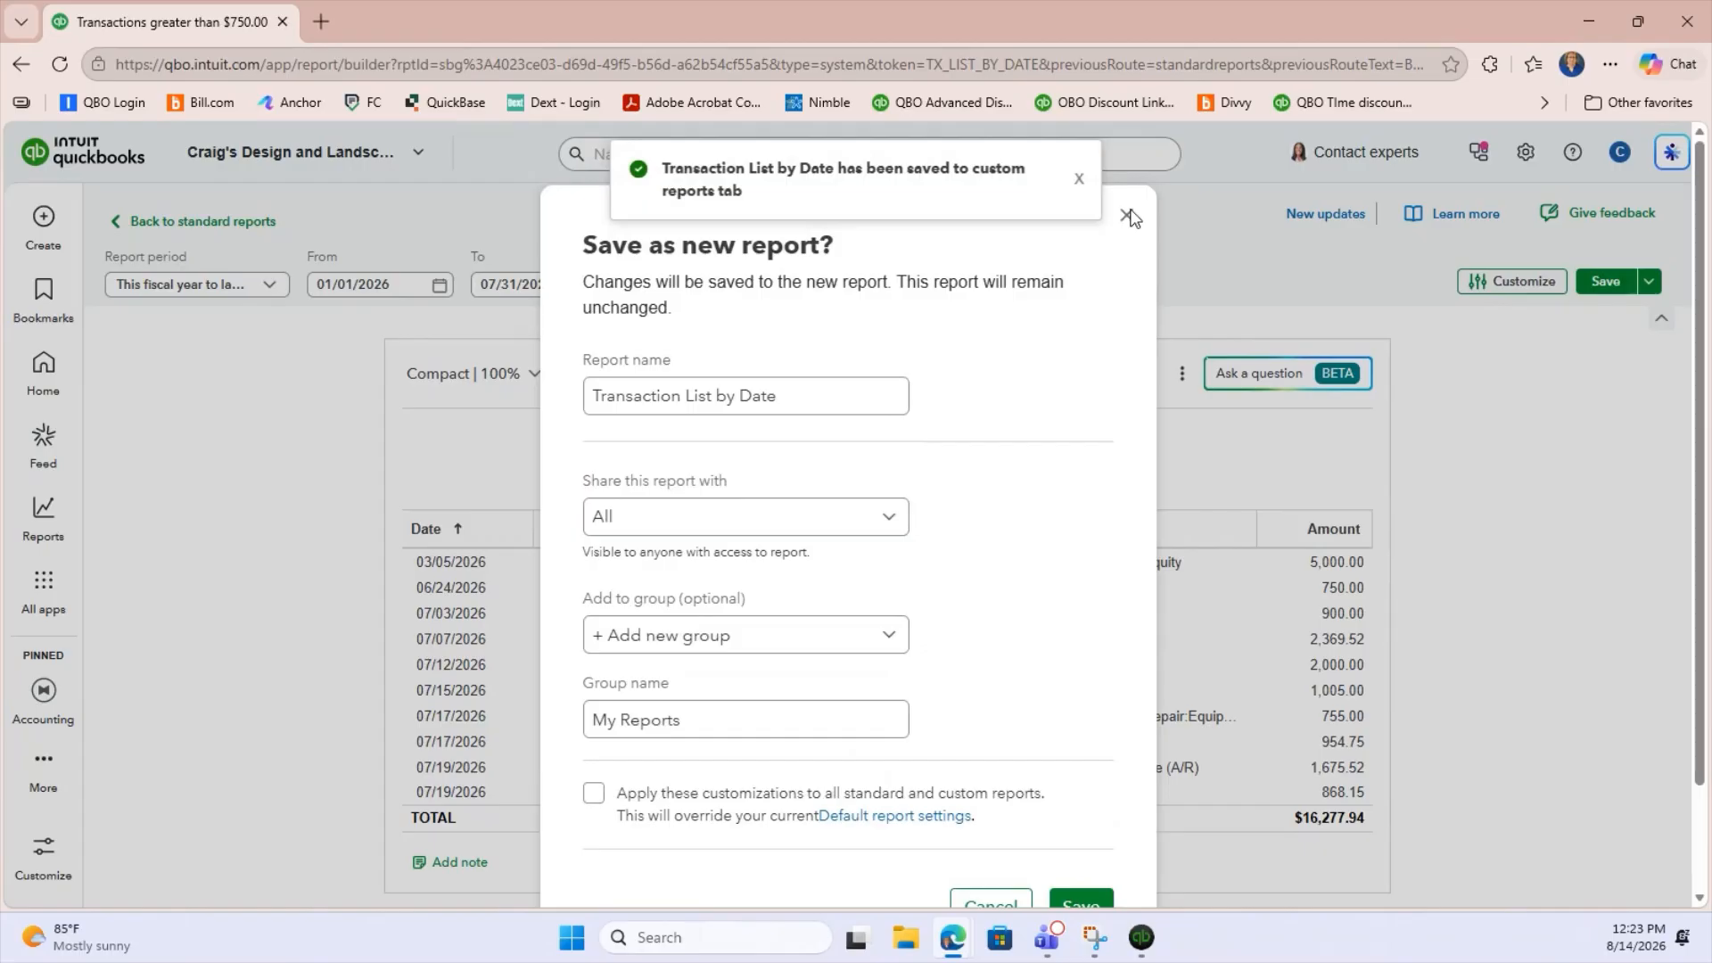
pyautogui.click(1128, 215)
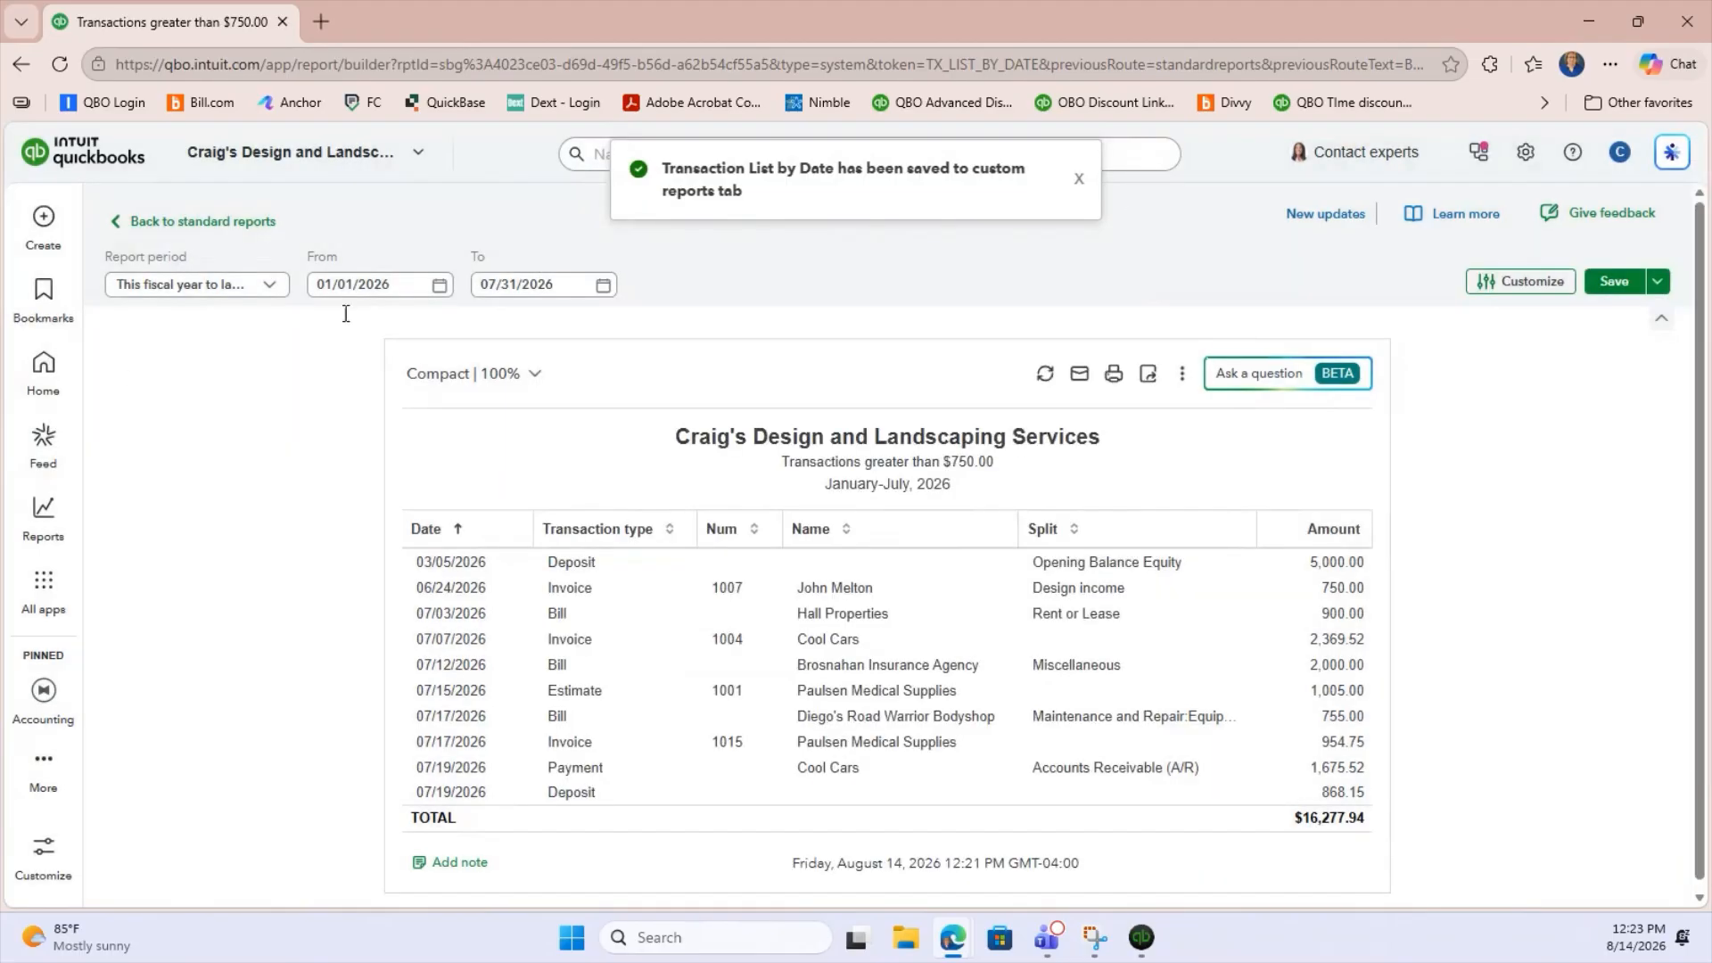
# View the saved Transaction List by Date report from the custom reports and return to the list.
pyautogui.click(175, 225)
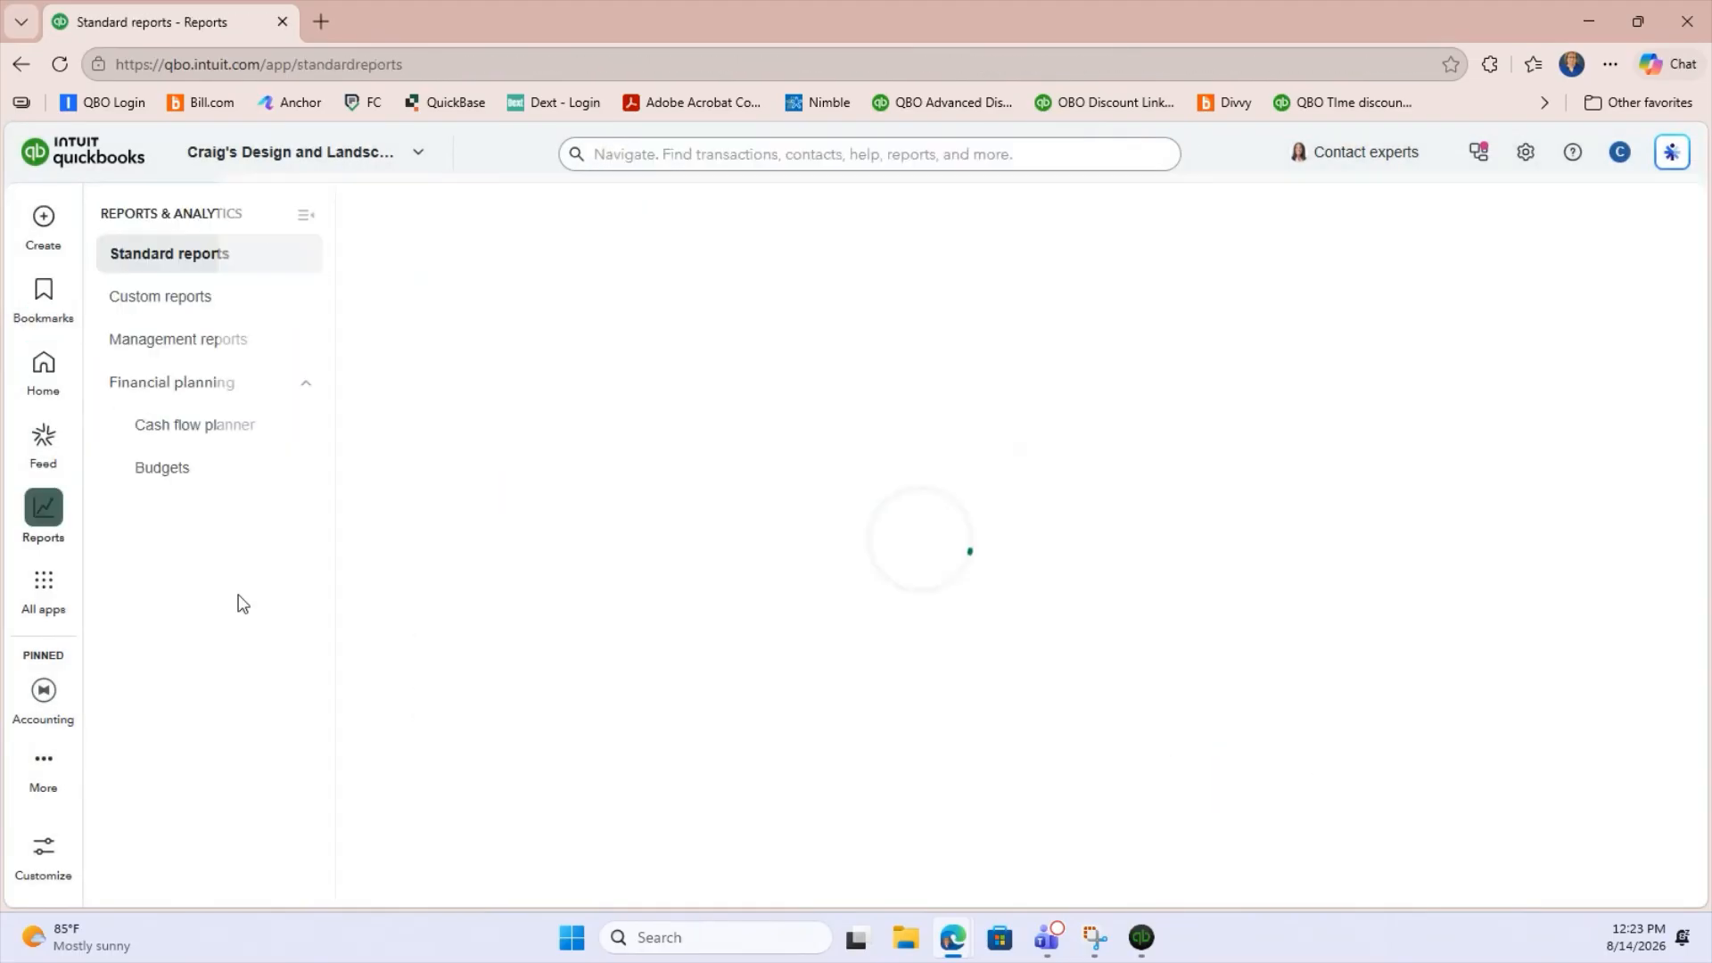
pyautogui.click(183, 308)
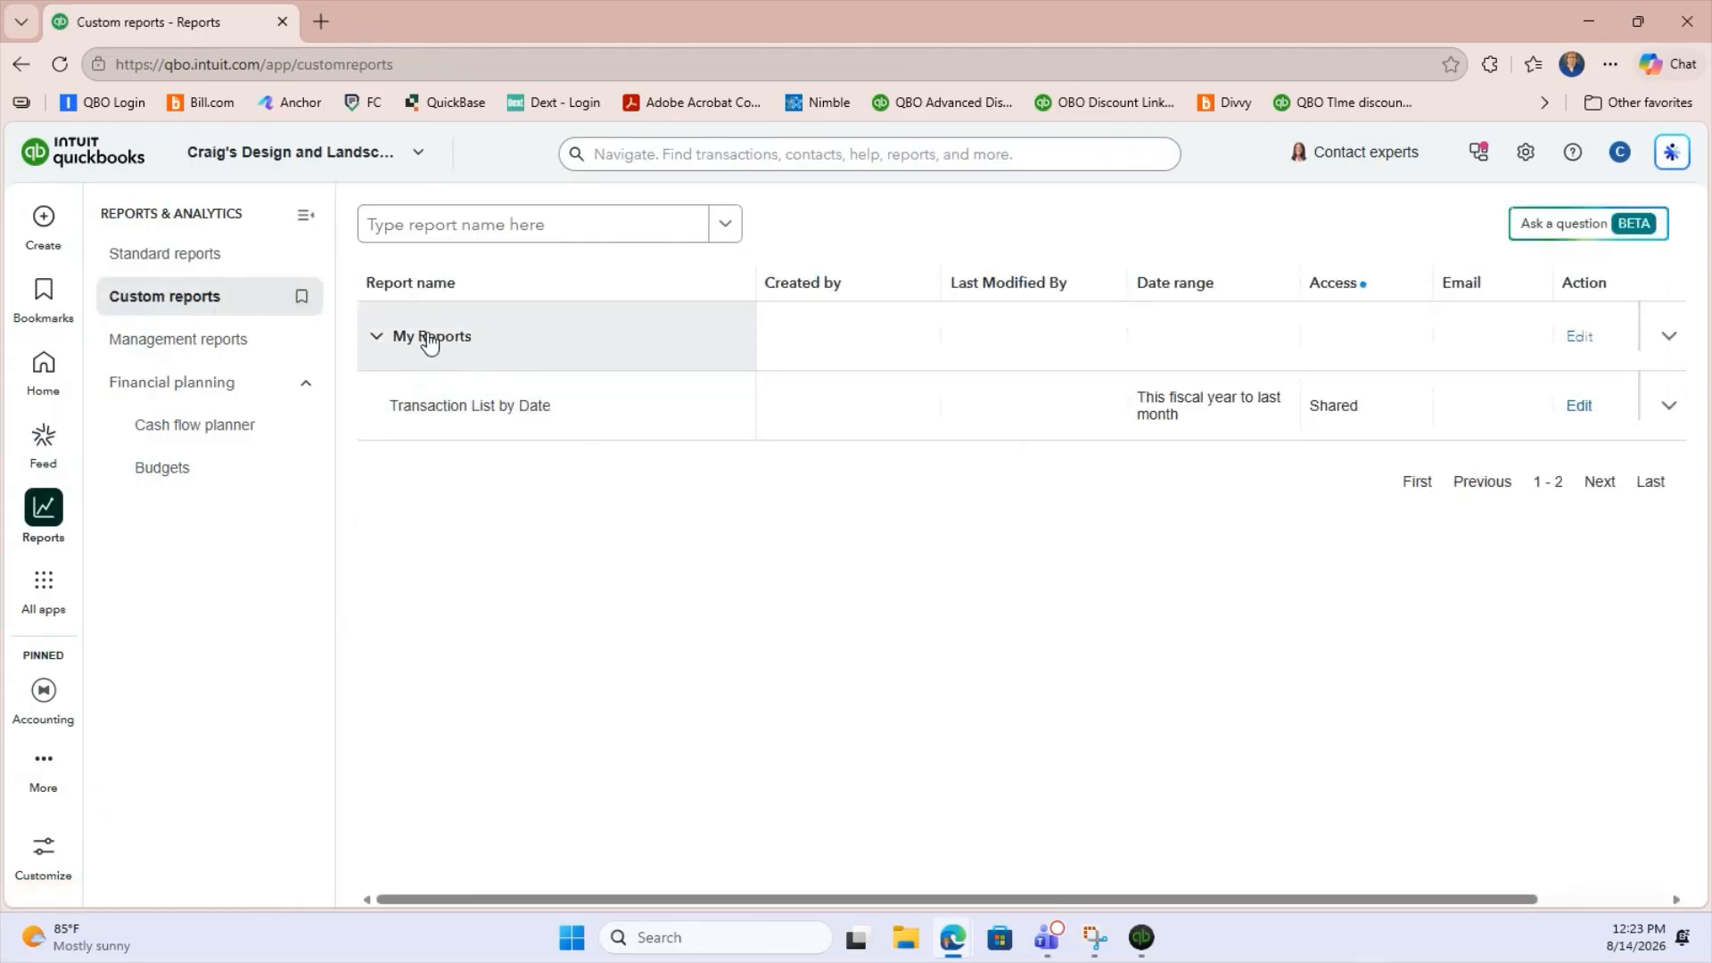
pyautogui.click(484, 412)
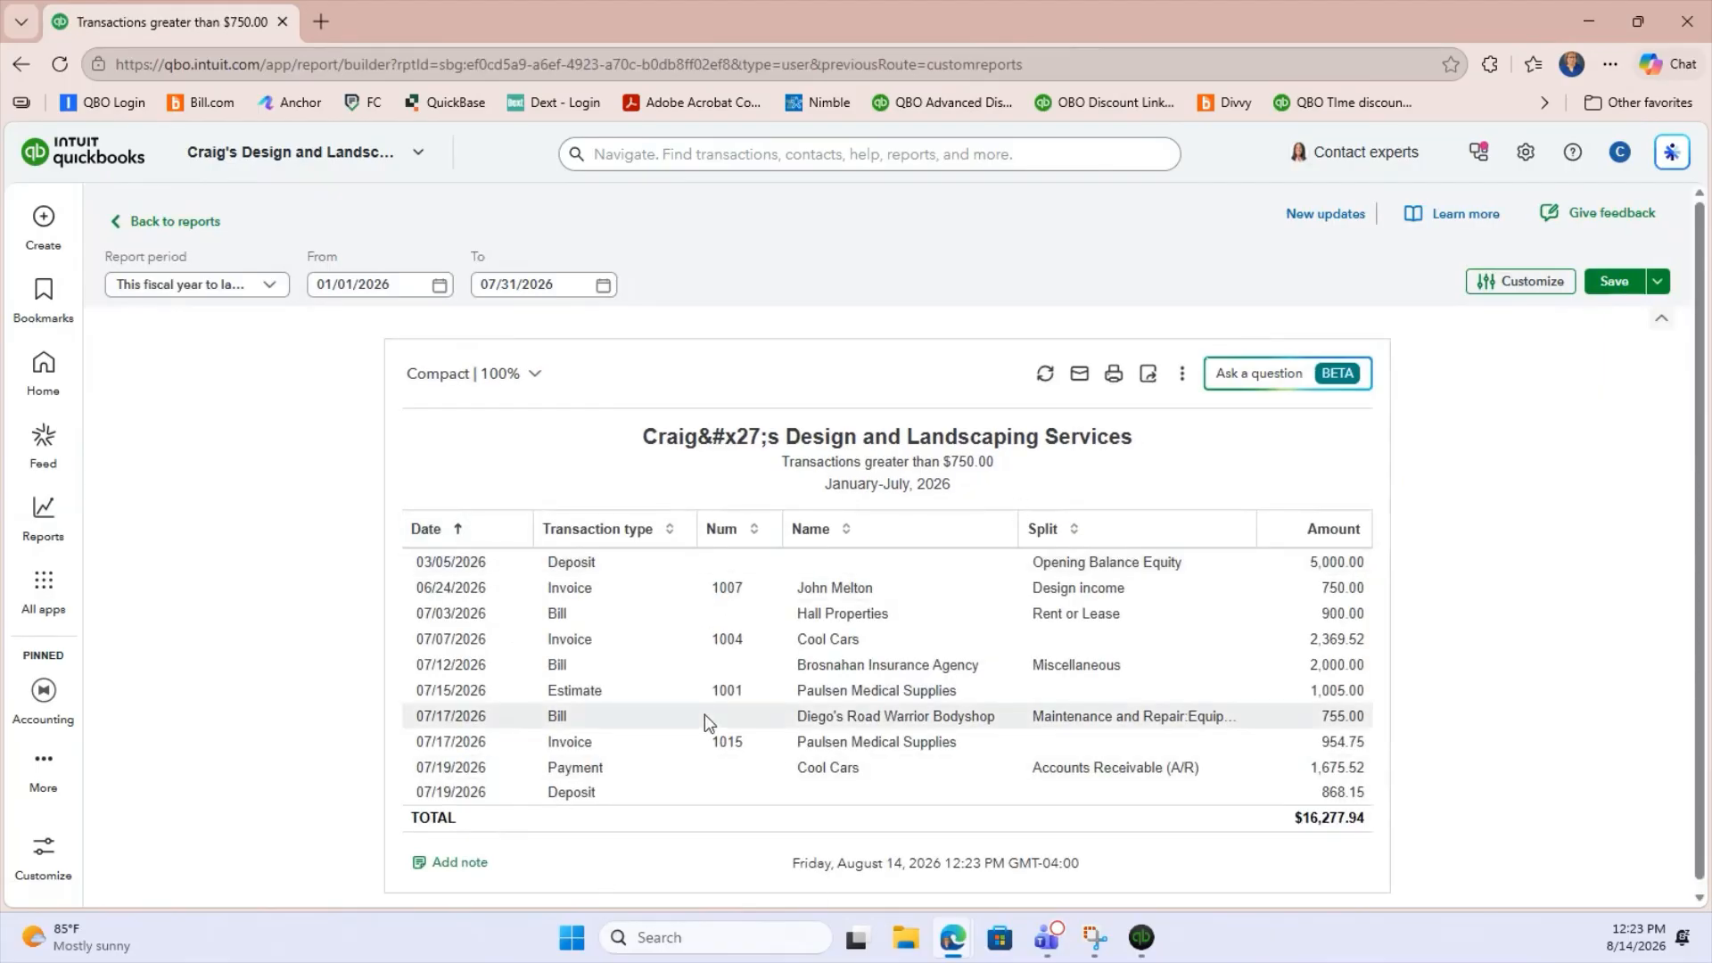
pyautogui.click(196, 223)
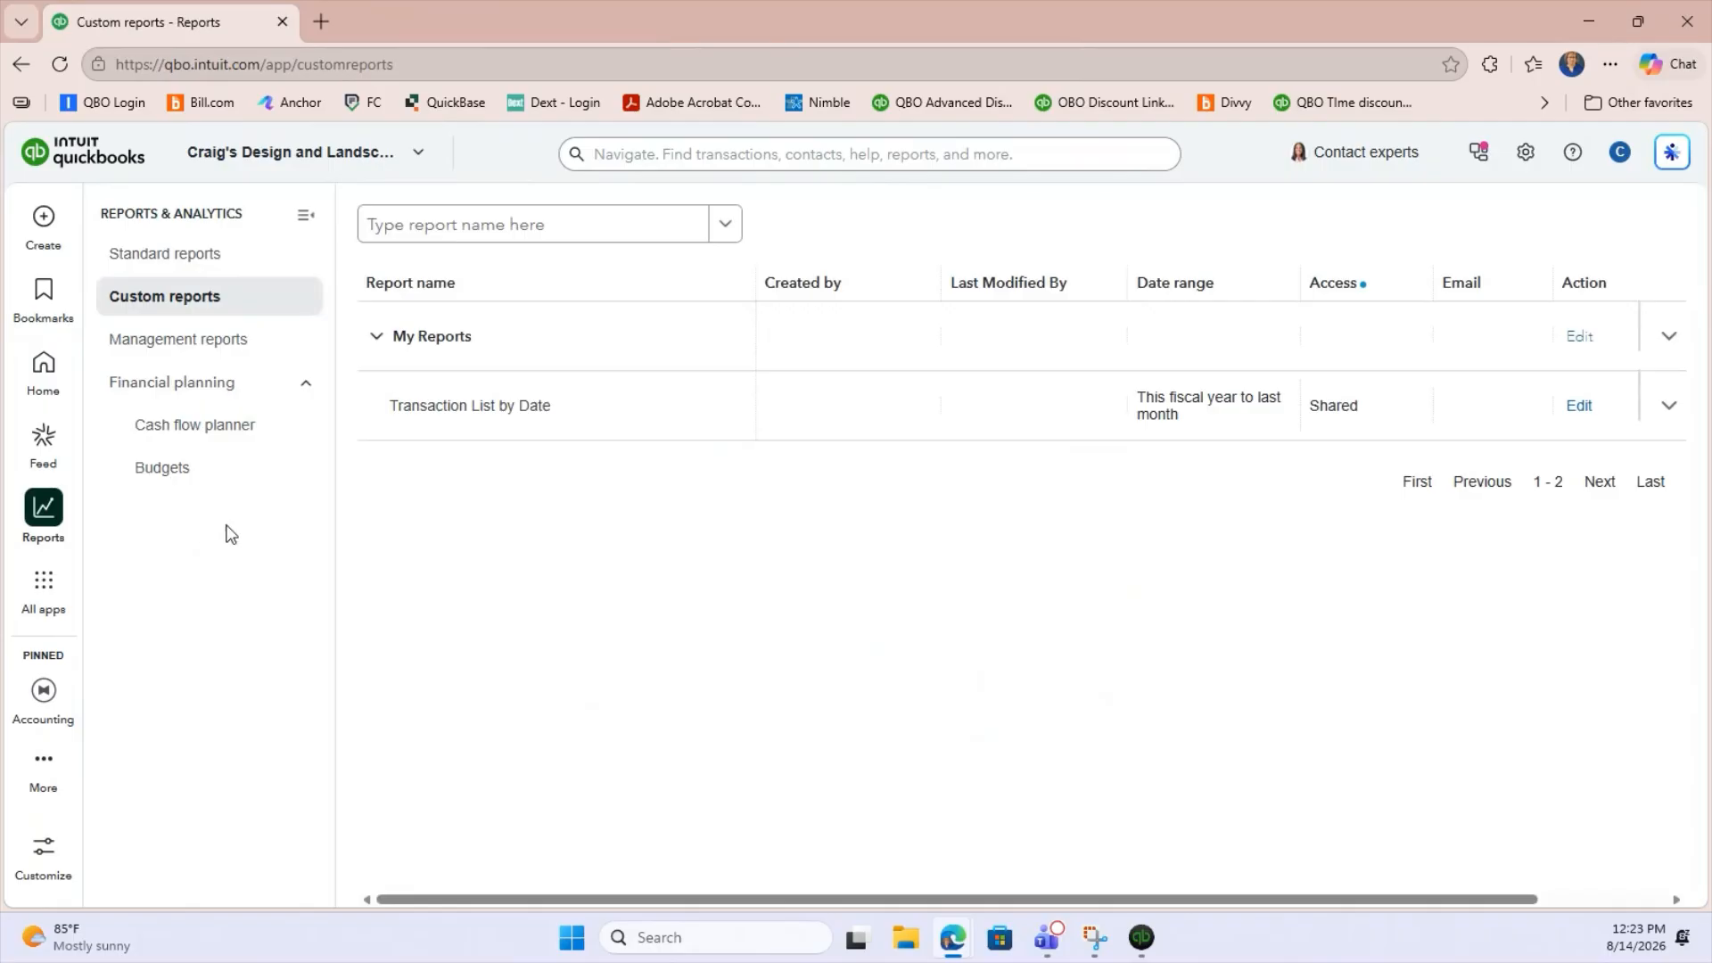
# Open the saved Transaction List by Date report for editing, return to the custom reports and check its other available actions.
pyautogui.click(1579, 406)
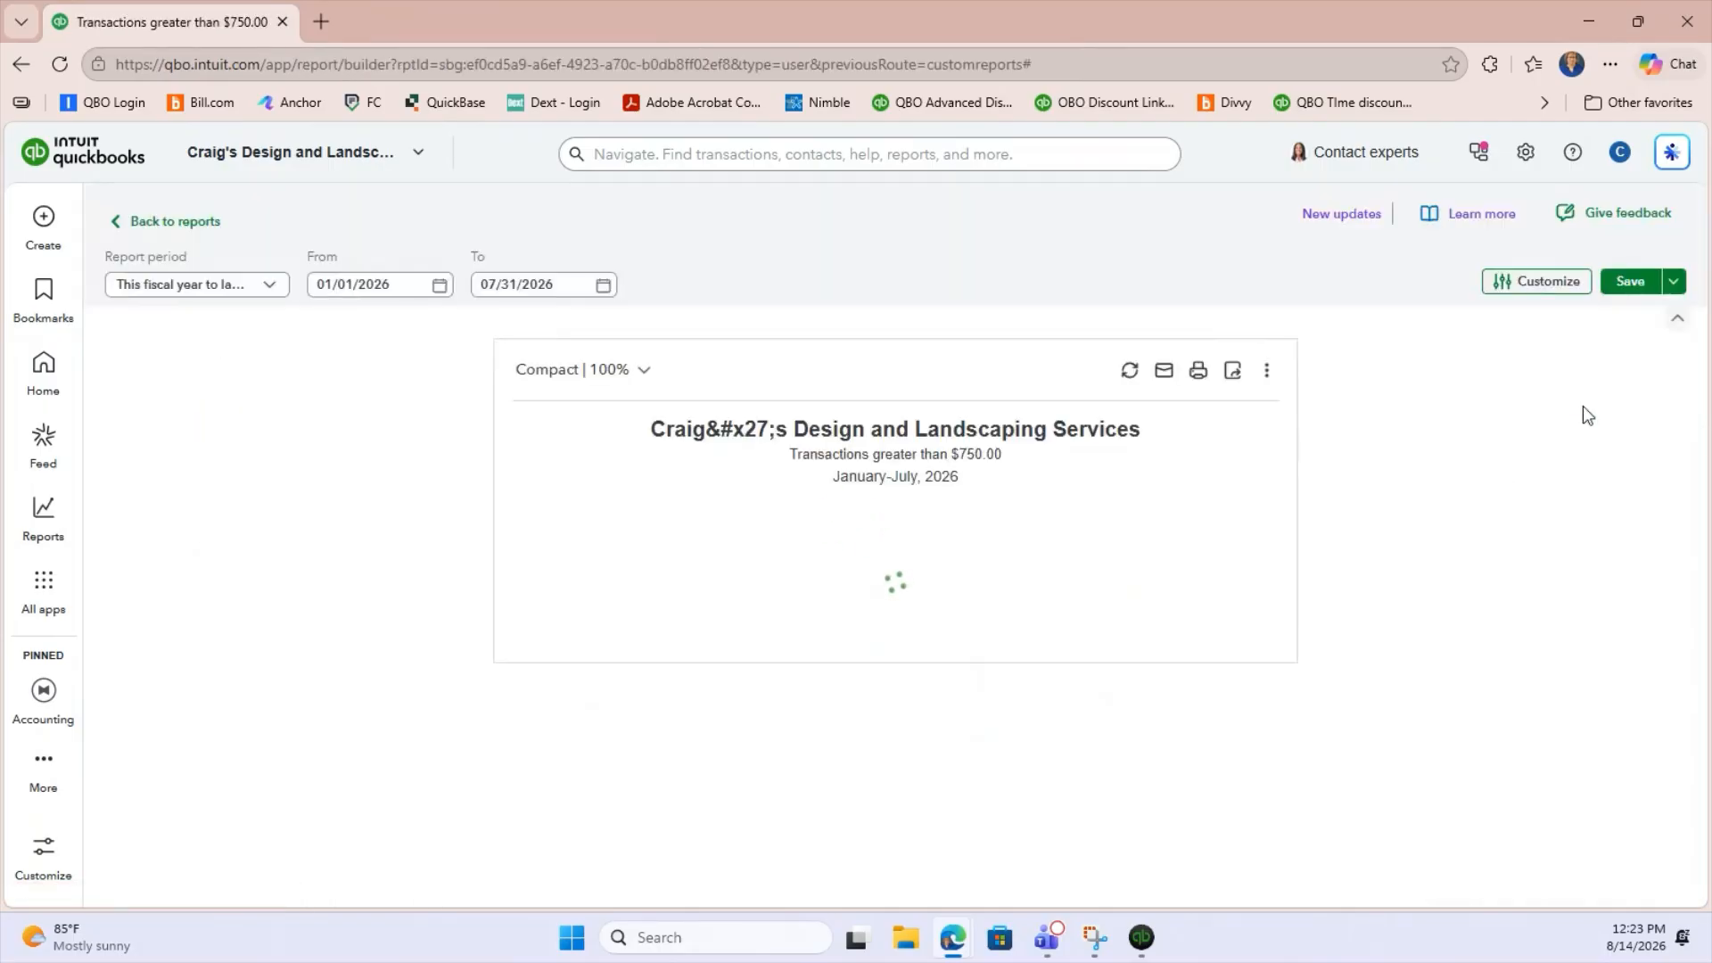
pyautogui.click(205, 228)
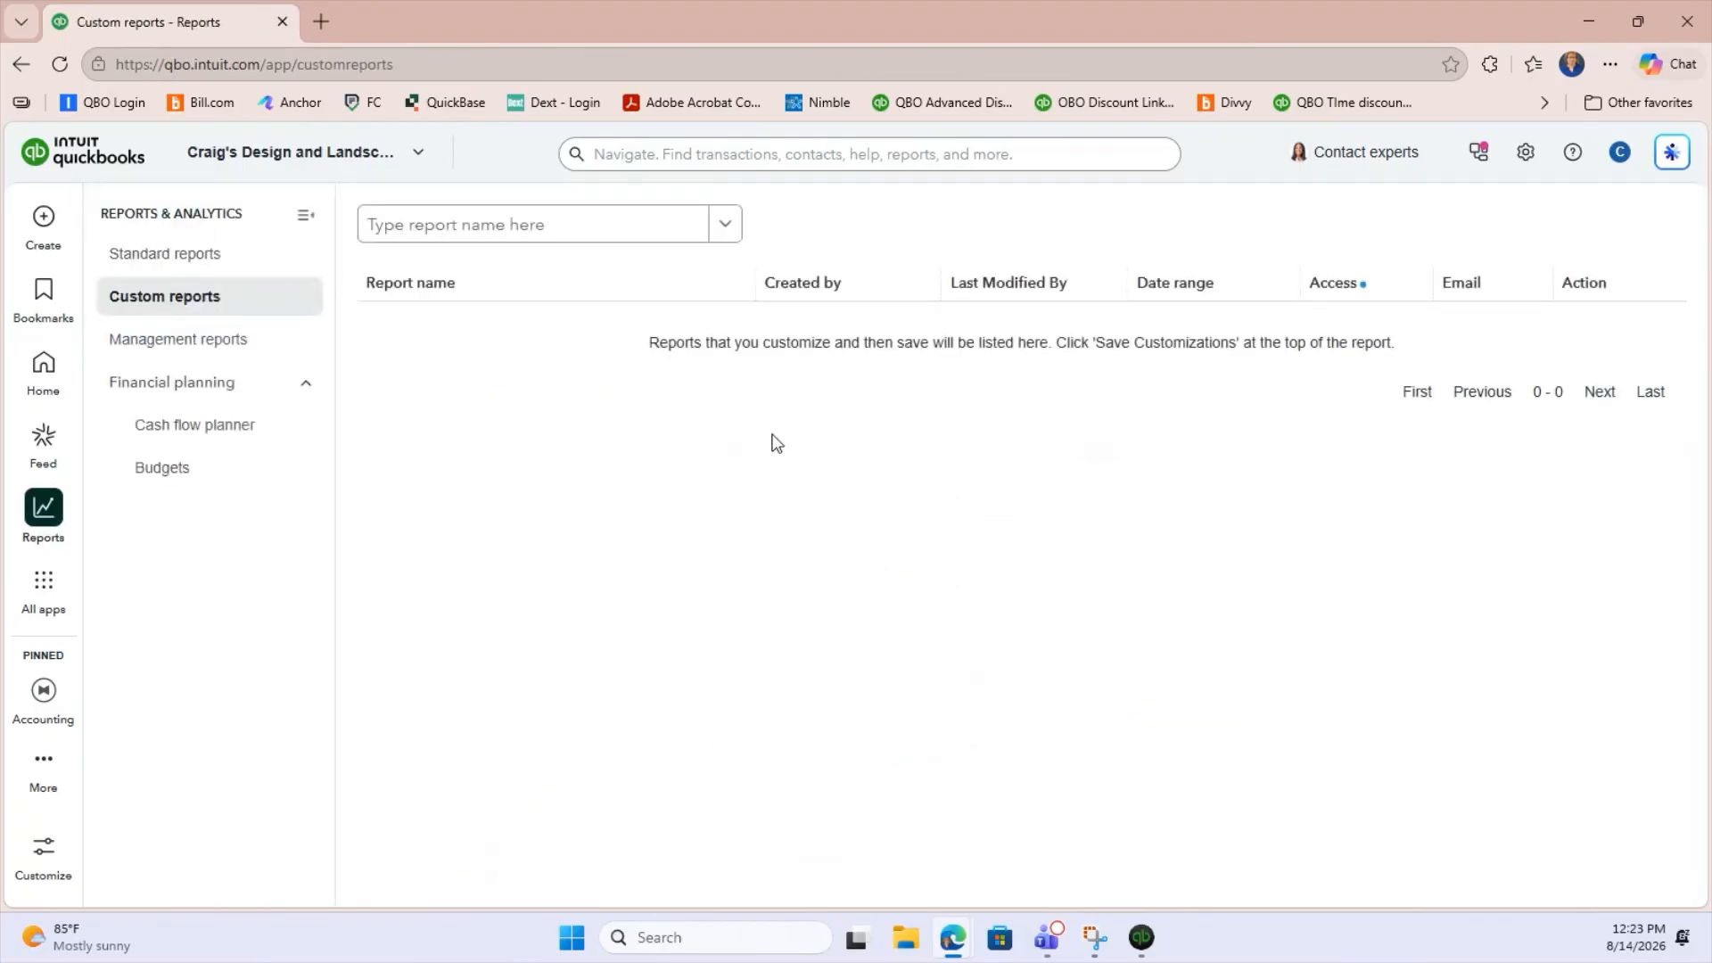
pyautogui.click(1669, 409)
pyautogui.click(1670, 409)
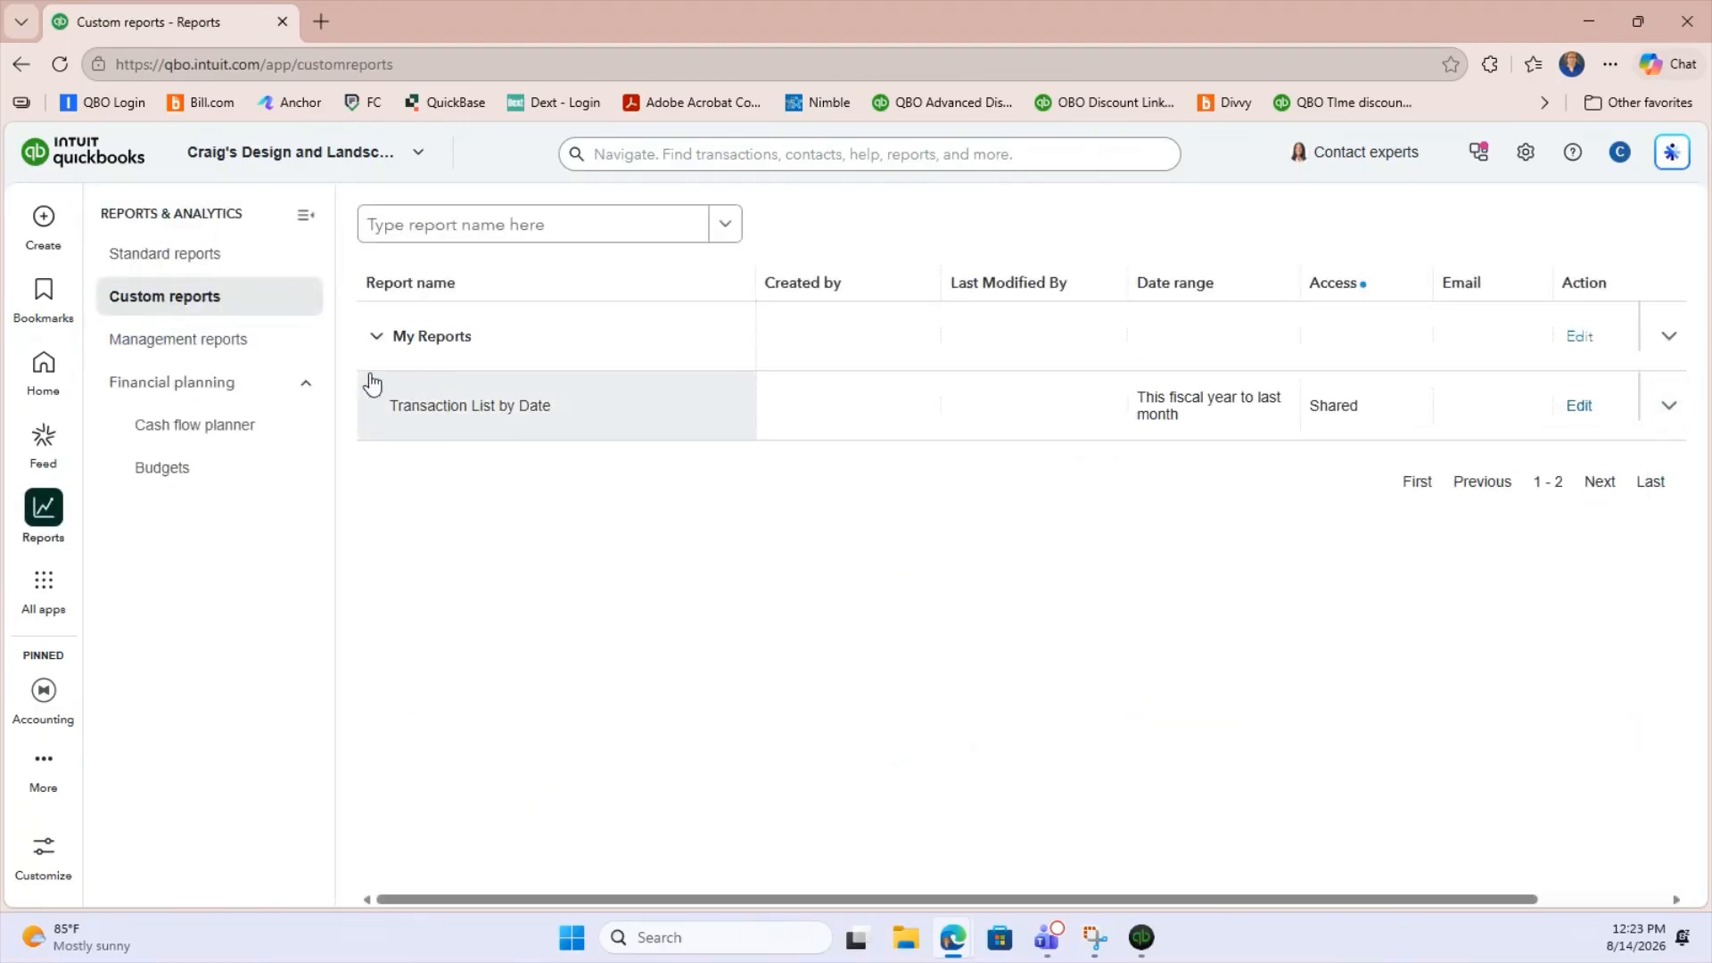